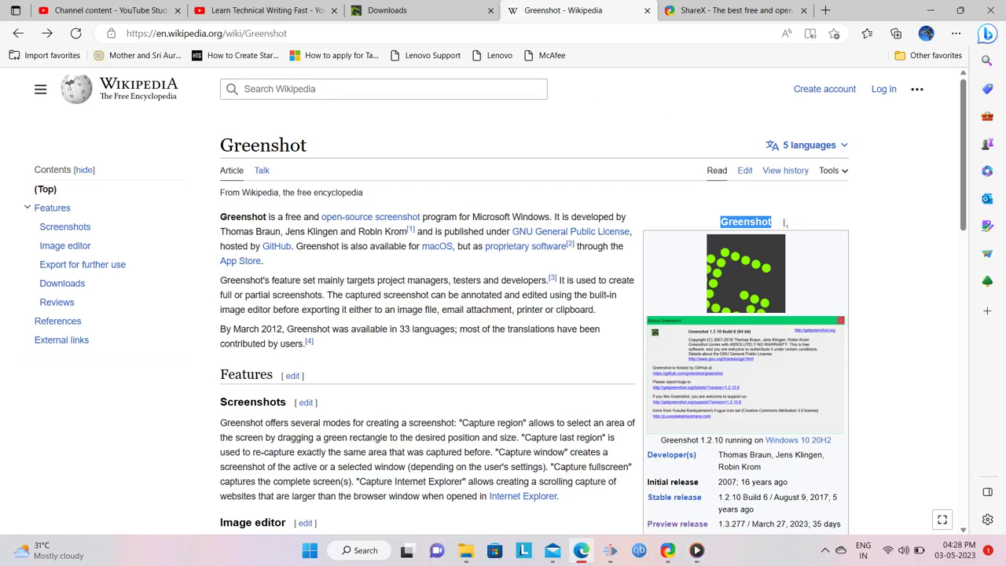
Highlight the Greenshot title on its Wikipedia page, and bring up the ShareX website.
left_click_drag(782, 222, 714, 222)
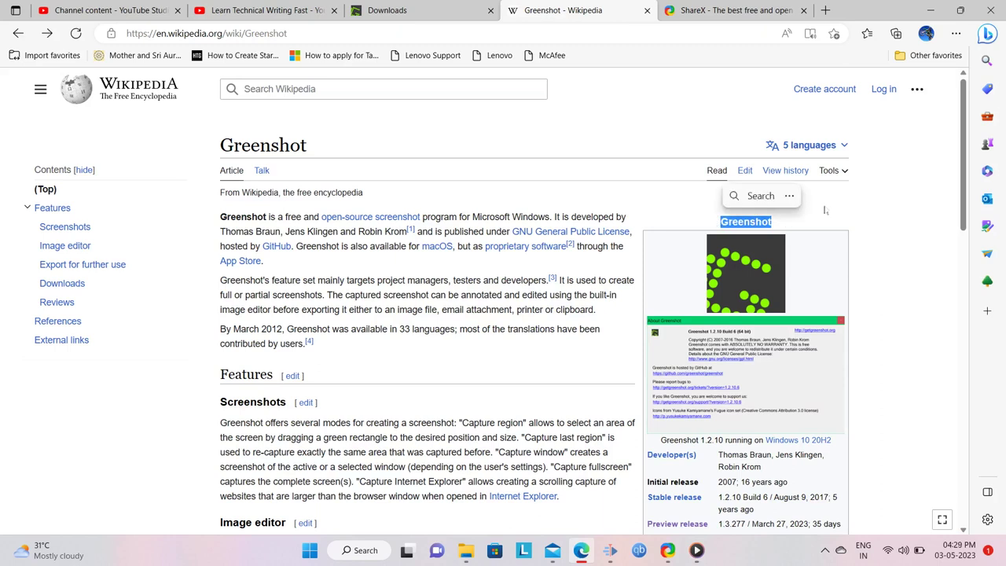
left_click(824, 210)
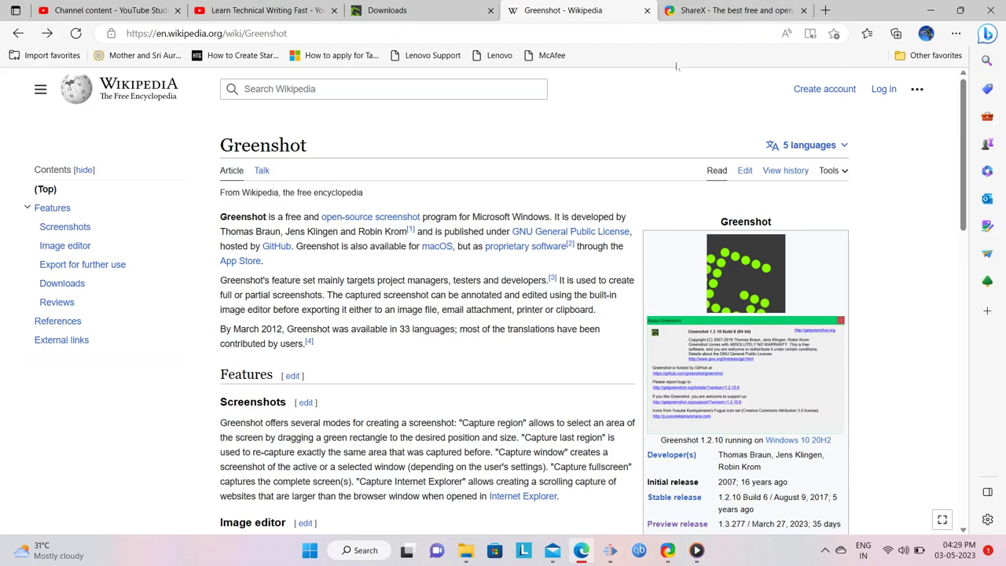
left_click(733, 13)
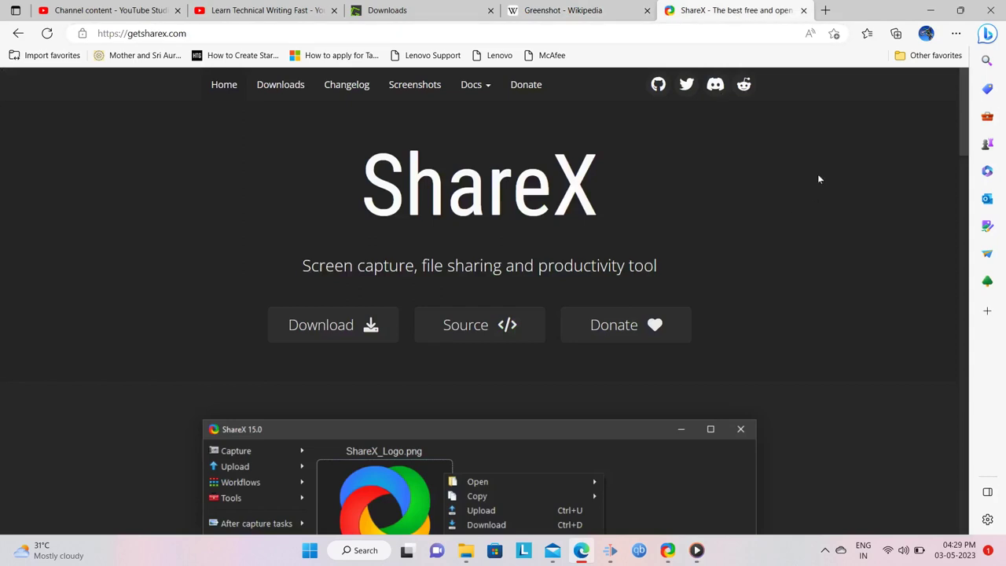
Check the release date of the latest stable Windows version on the Greenshot downloads page.
left_click(428, 14)
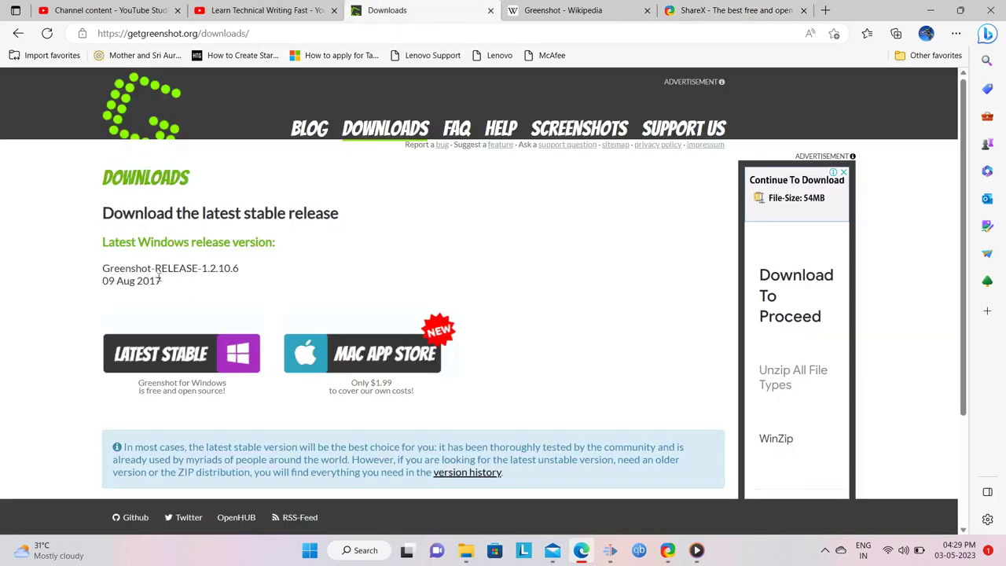
left_click_drag(168, 280, 134, 281)
left_click(392, 278)
Return to the ShareX website and highlight its web address.
left_click(731, 11)
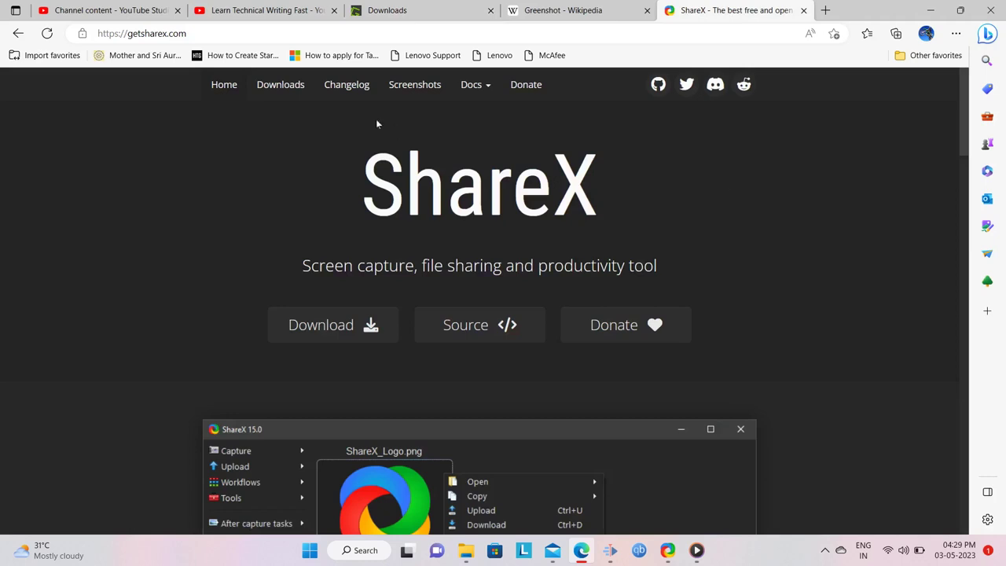
left_click_drag(188, 33, 89, 36)
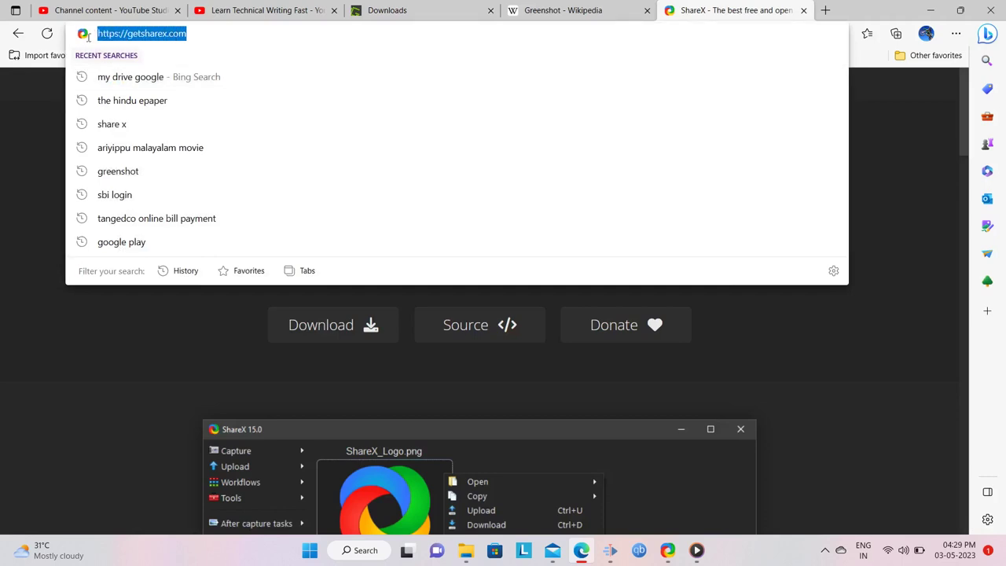
left_click(20, 166)
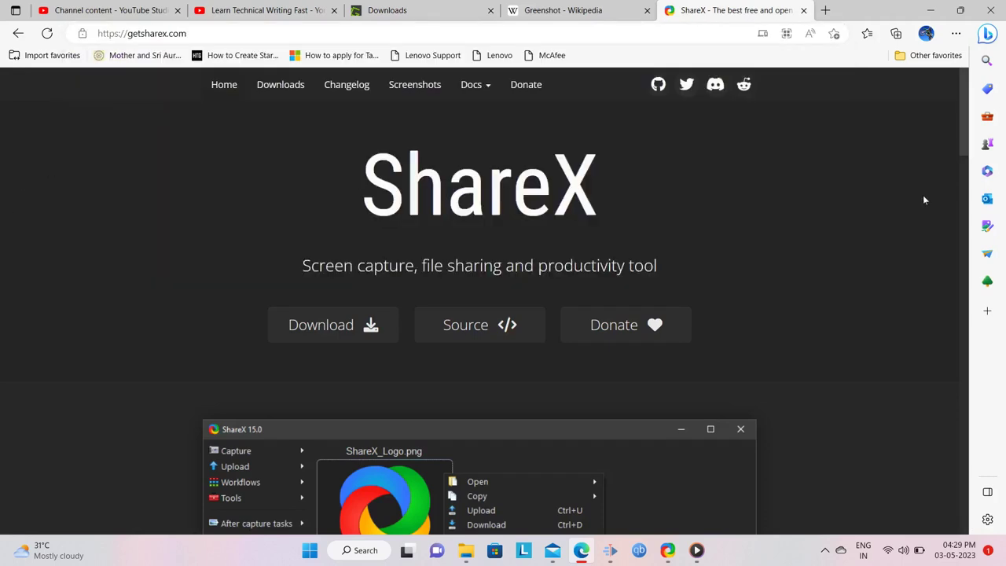
Switch to ShareX, review the available after capture tasks, and minimize its window.
left_click(667, 550)
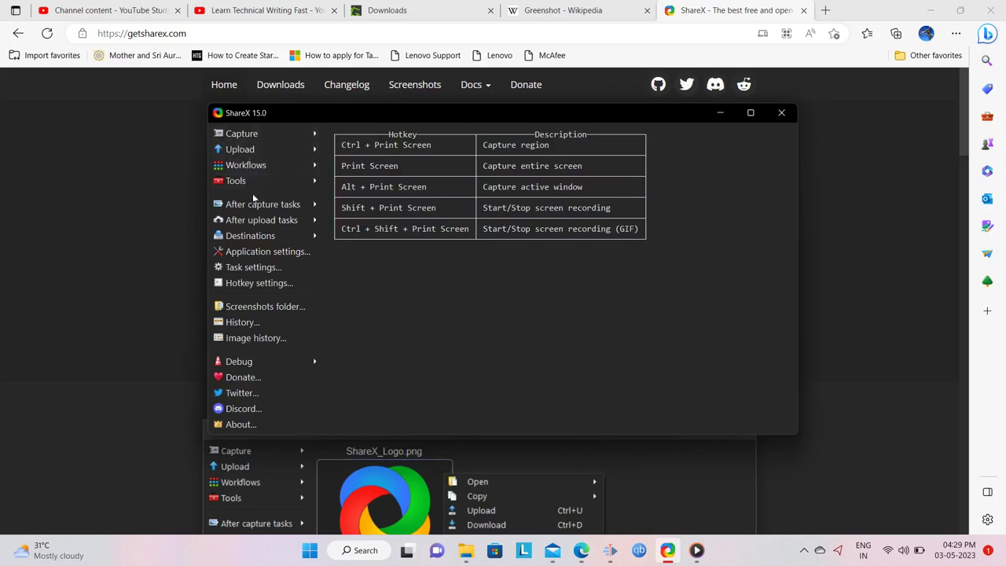
left_click(306, 209)
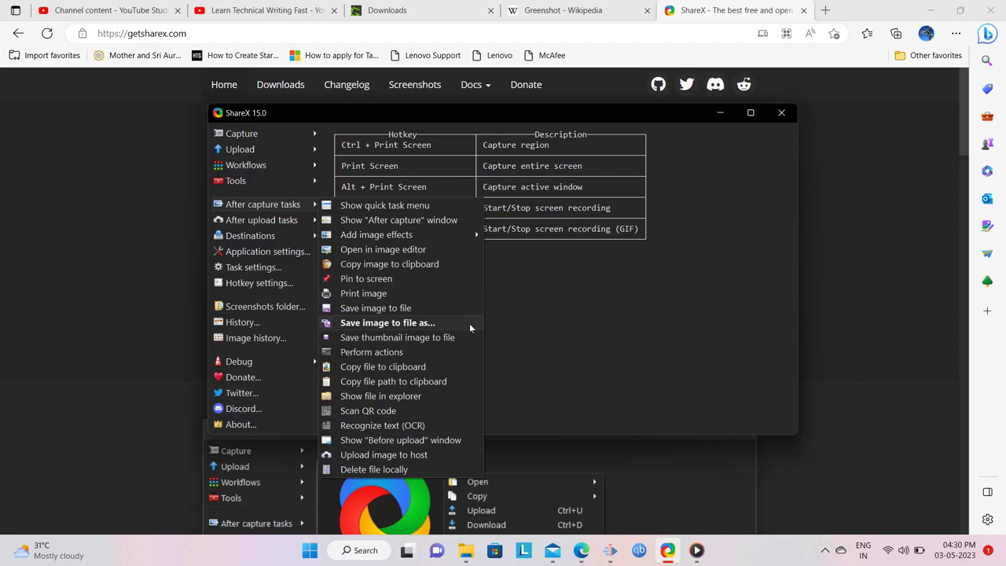
left_click(720, 113)
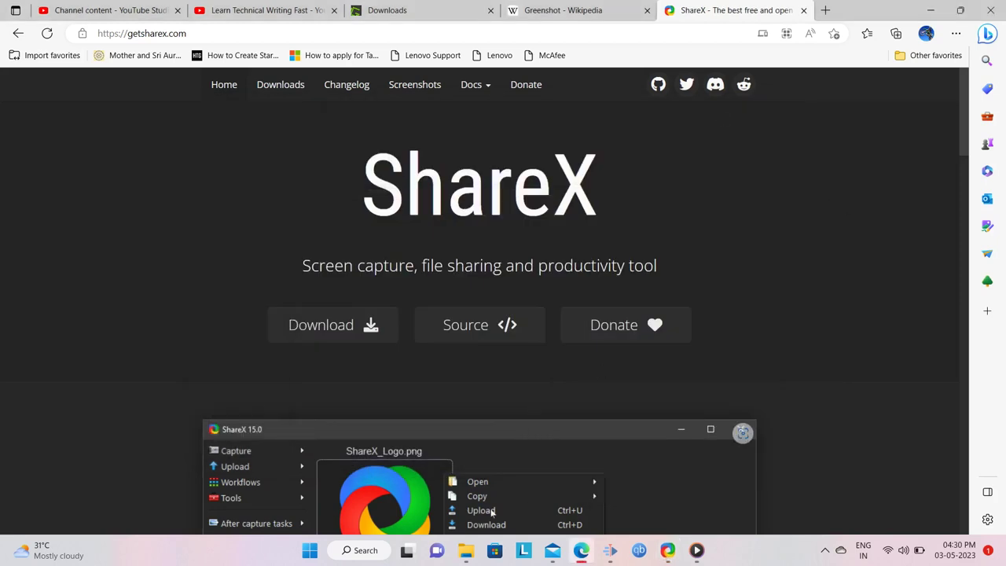
Look through the full video list on the Learn Technical Writing Fast YouTube channel and return to its beginning.
left_click(230, 14)
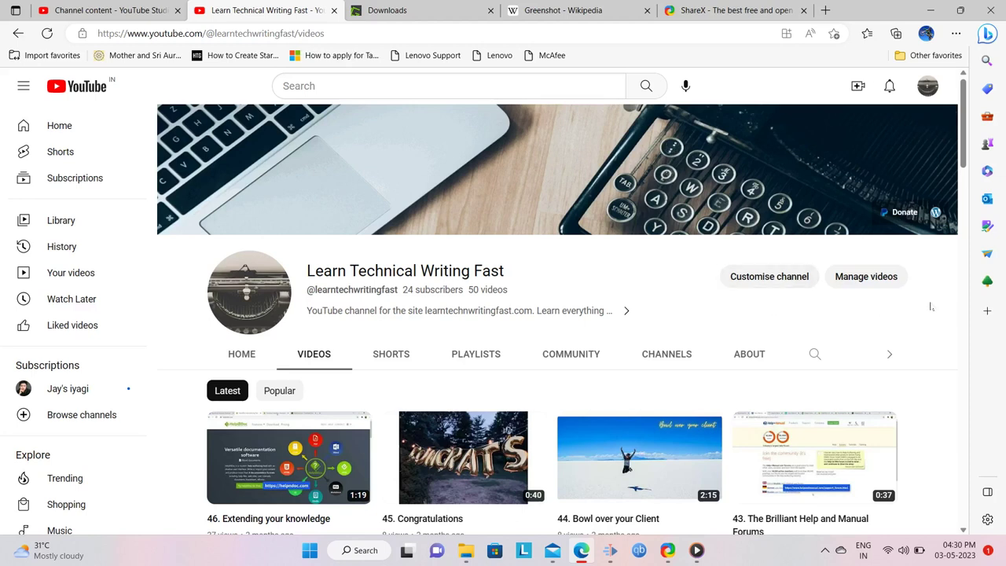
scroll(930, 307, "down", 20)
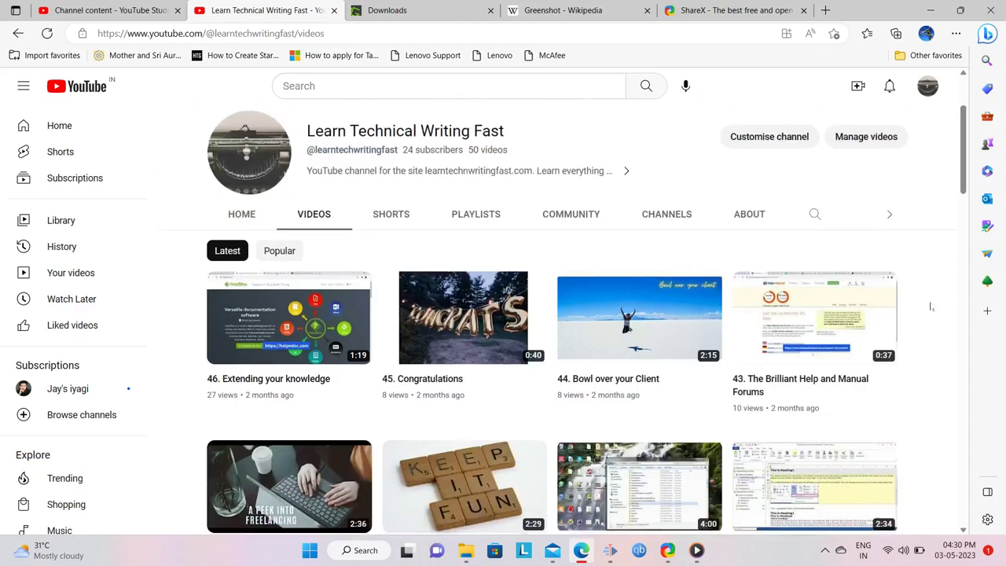
scroll(934, 312, "down", 5)
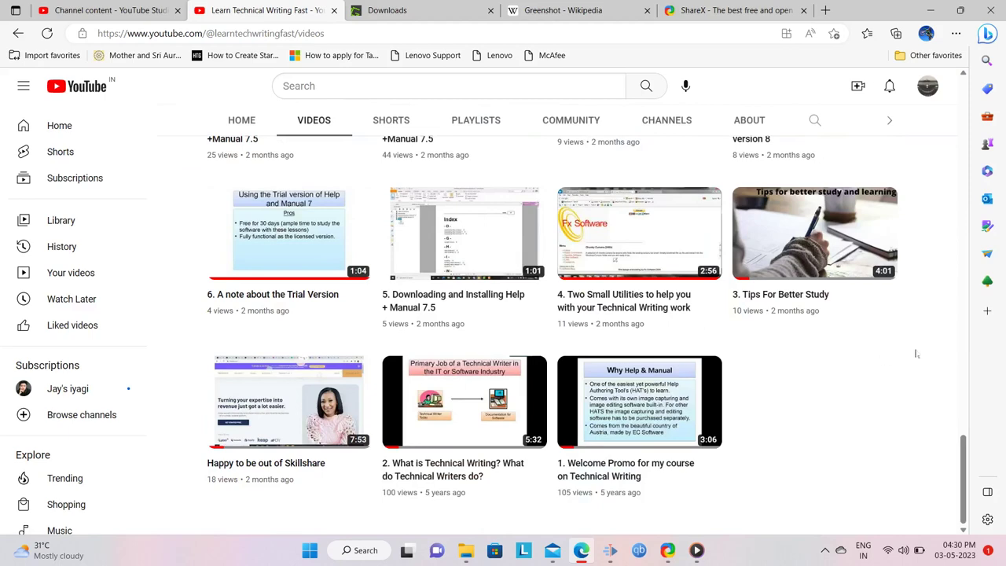
scroll(927, 354, "up", 12)
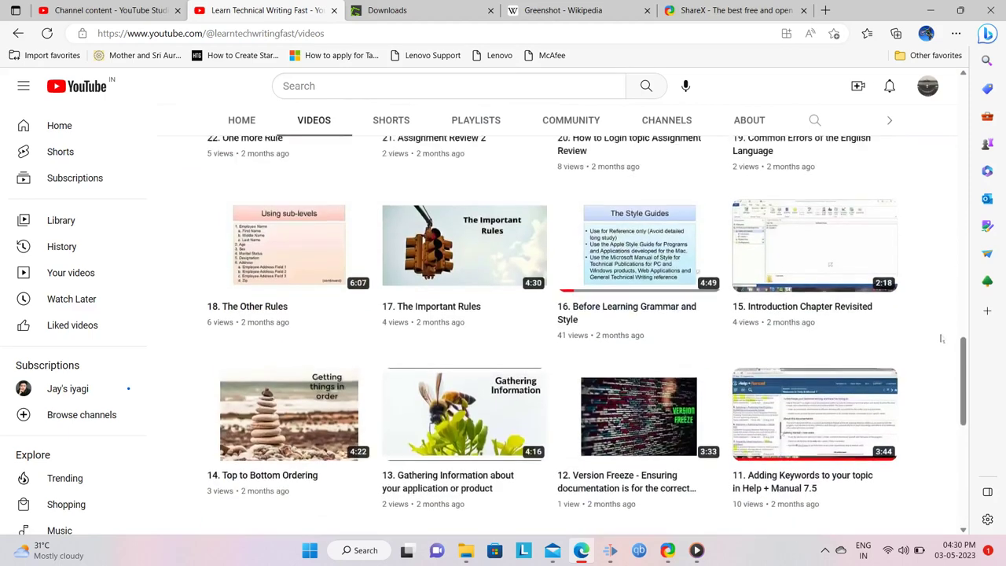
scroll(941, 339, "up", 8)
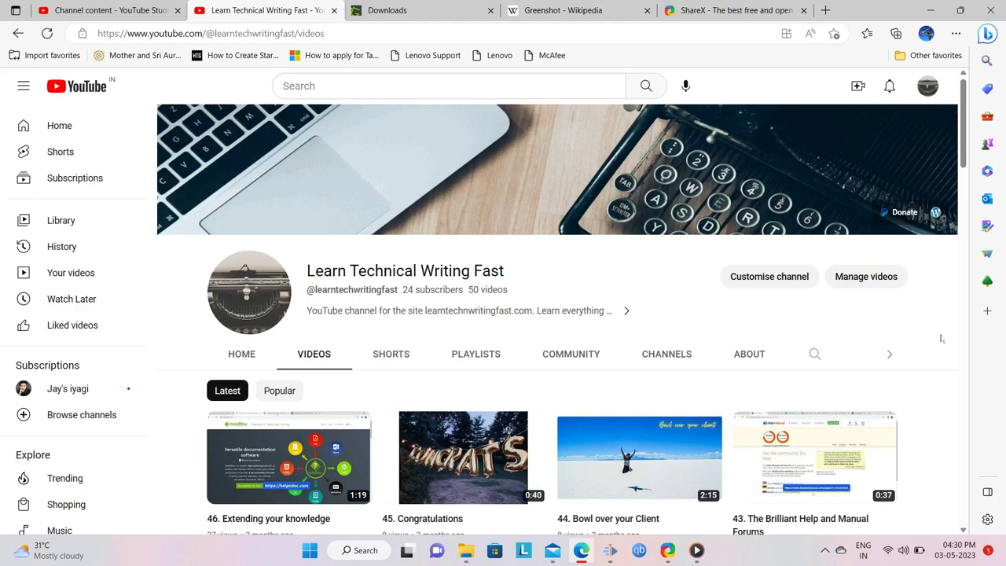
scroll(941, 338, "down", 7)
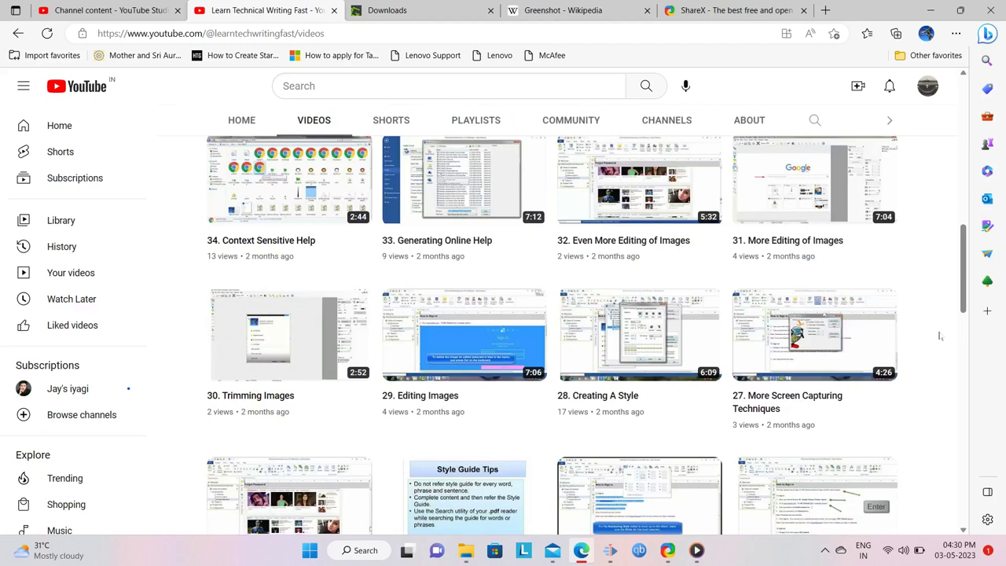
scroll(939, 337, "up", 7)
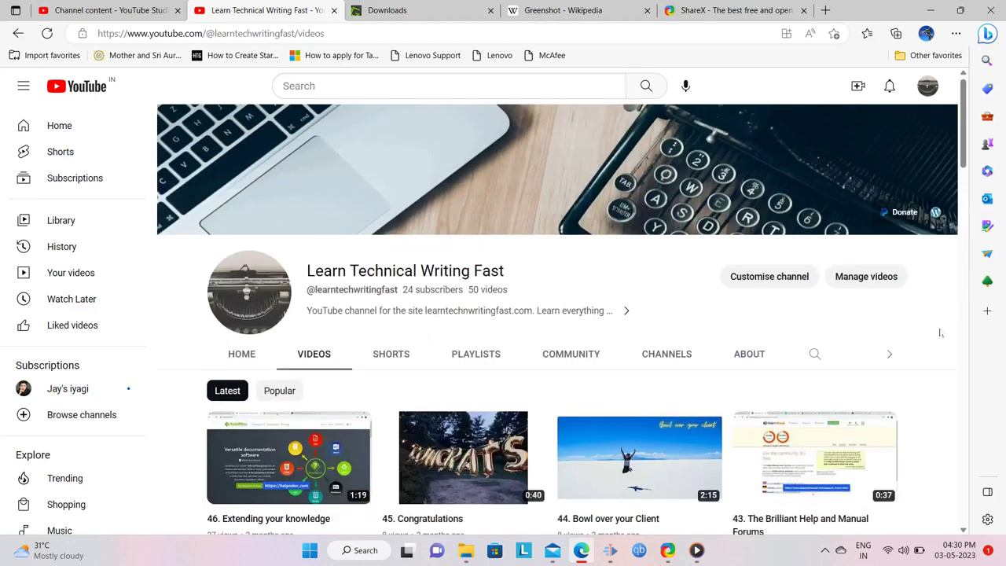
Switch to ShareX and run a scrolling capture of the YouTube channel's page area with the default settings.
left_click(667, 550)
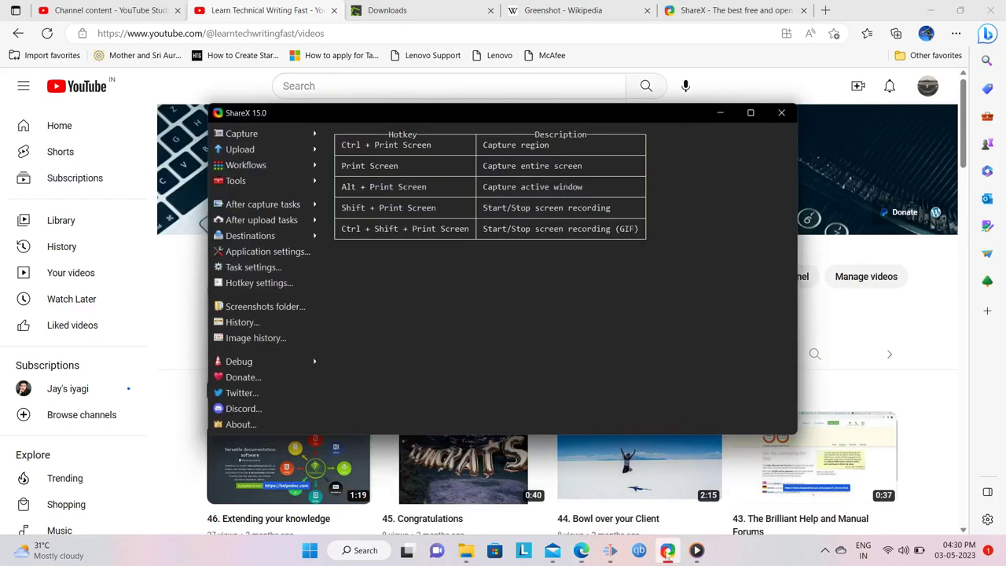
left_click(241, 135)
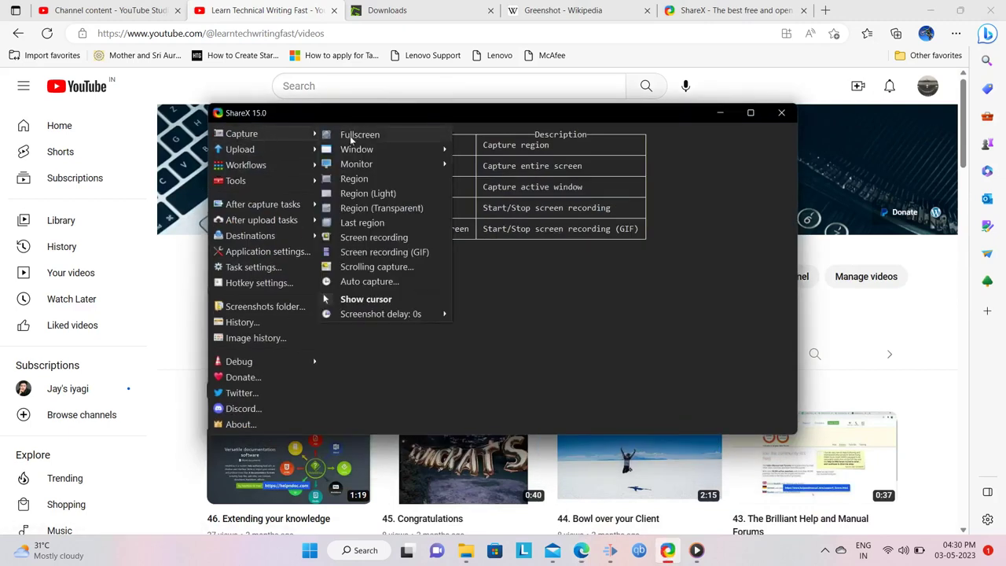
left_click(372, 267)
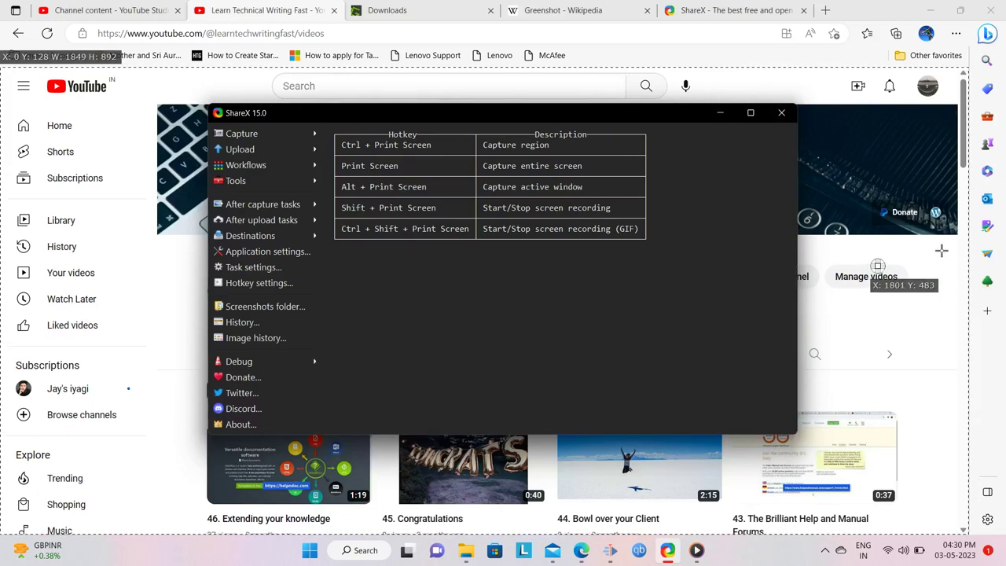
left_click(940, 254)
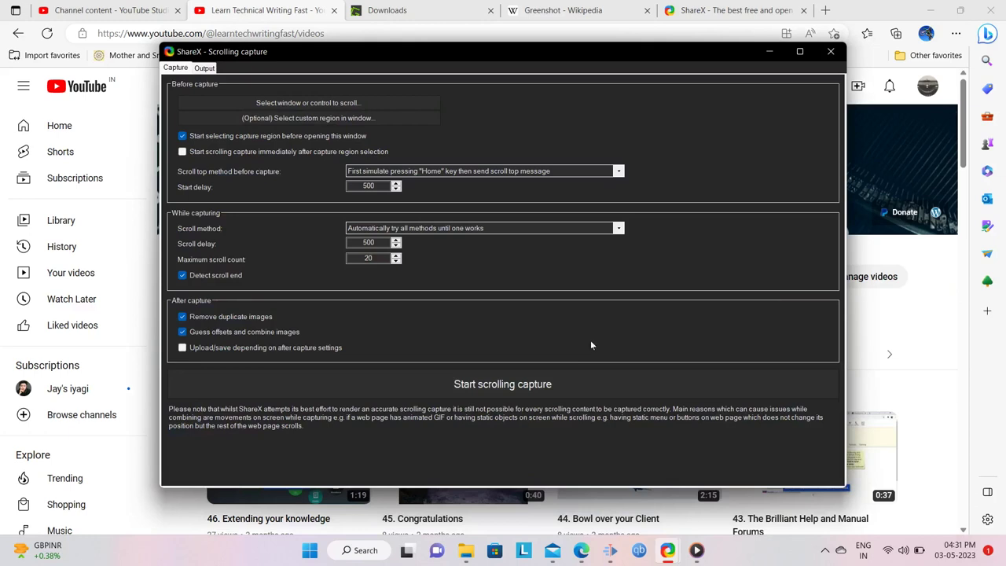
left_click(563, 382)
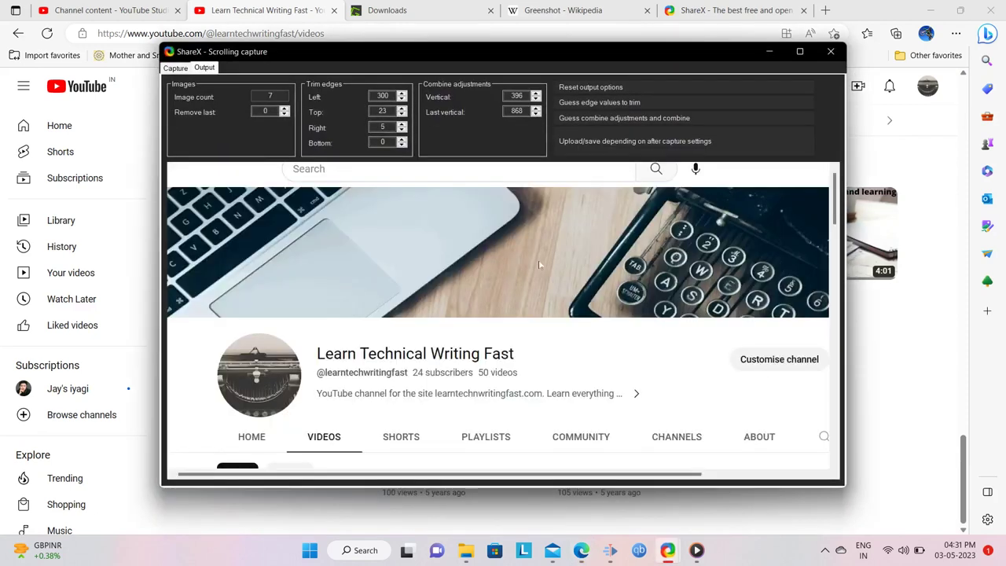
Inspect the combined scrolling capture output from beginning to end and across its full width.
scroll(540, 265, "down", 3)
scroll(539, 265, "down", 20)
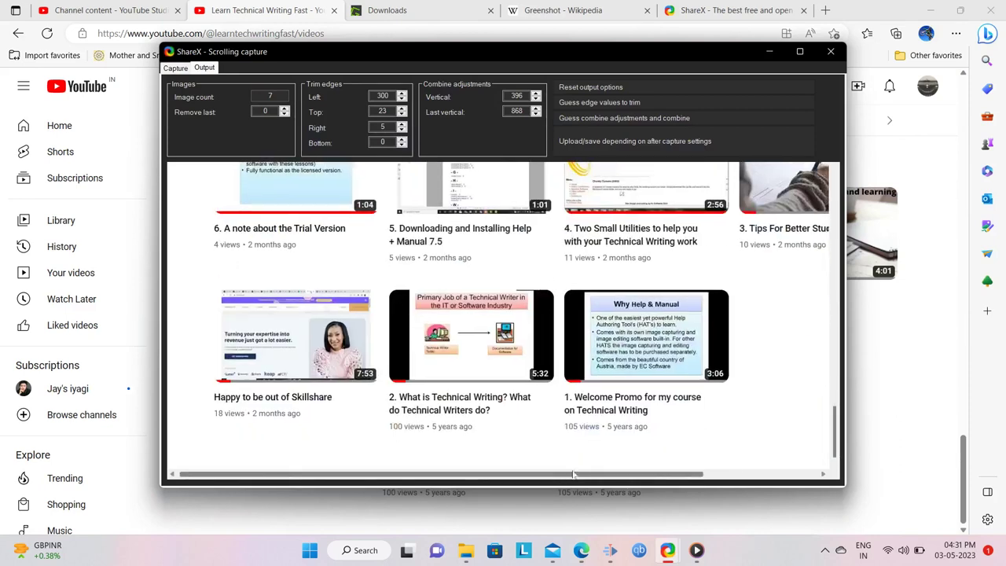
left_click_drag(560, 474, 677, 475)
scroll(630, 312, "up", 10)
scroll(632, 314, "up", 20)
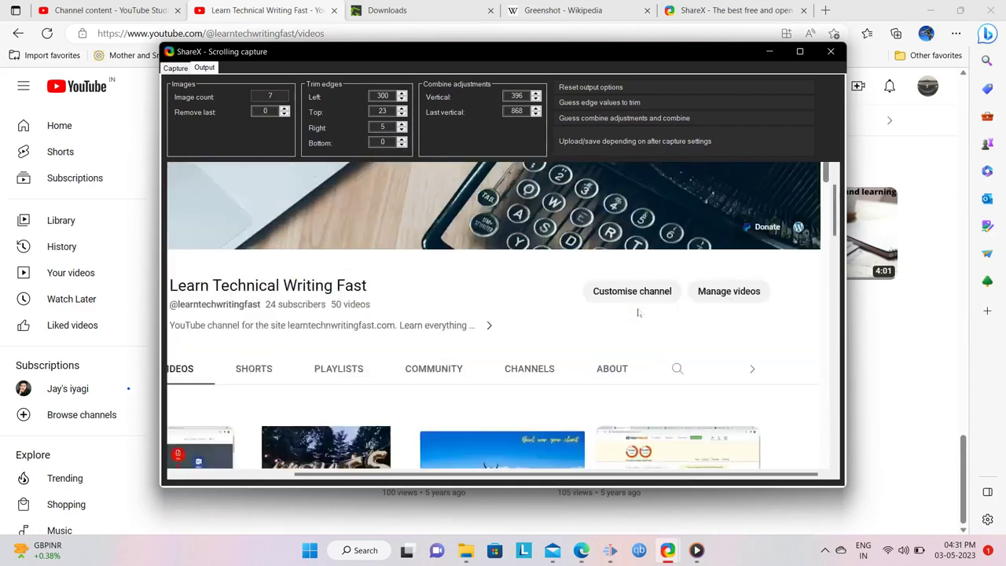
left_click_drag(609, 477, 492, 477)
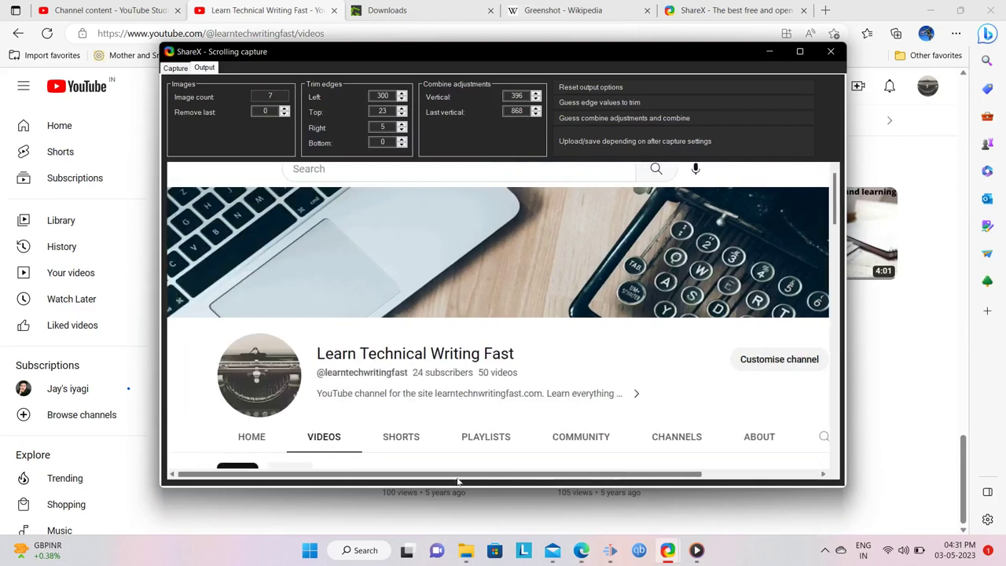
Save the scrolling capture to the Desktop as a JPG image named MyYouTubeVideos.
left_click(720, 138)
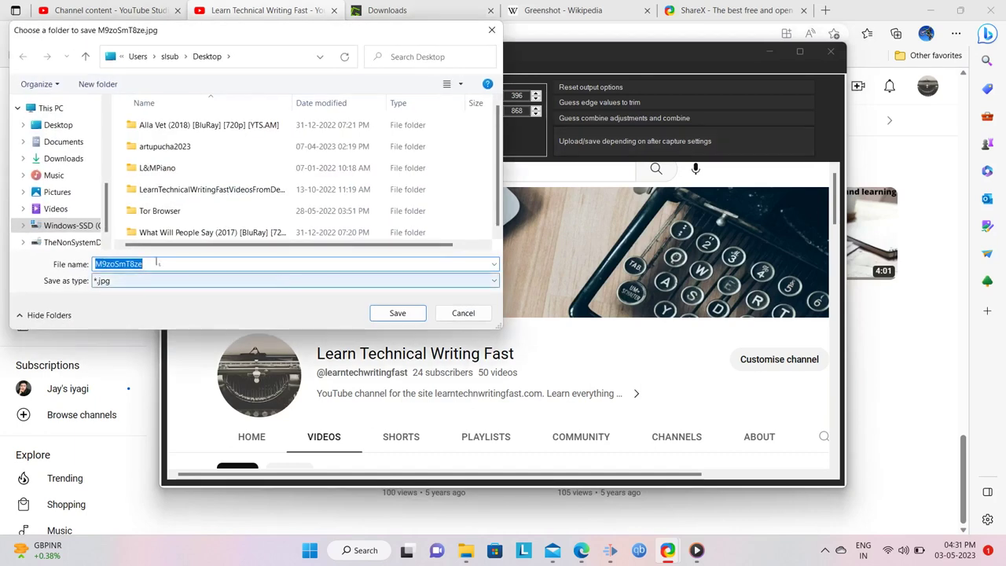
left_click(56, 125)
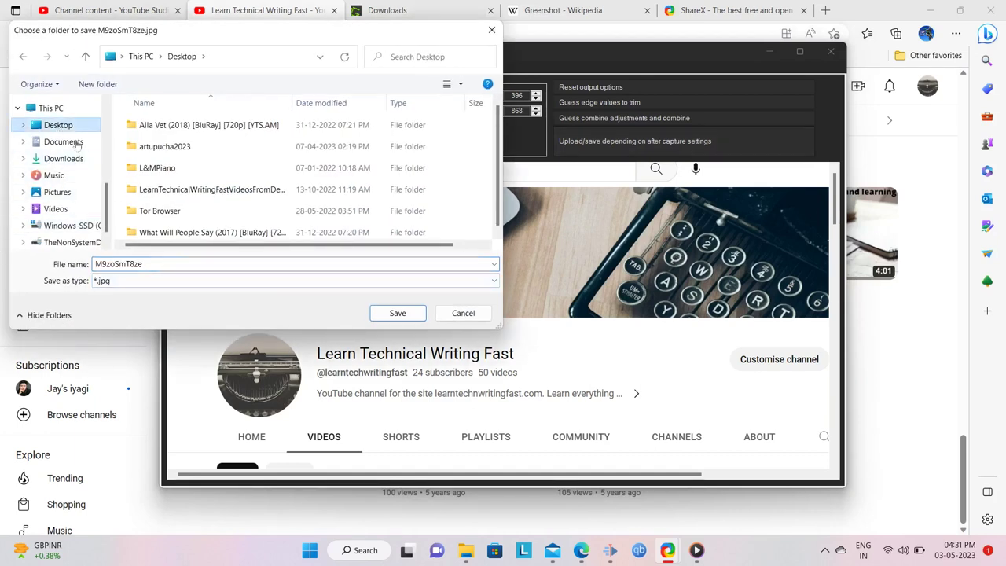
left_click_drag(148, 263, 91, 263)
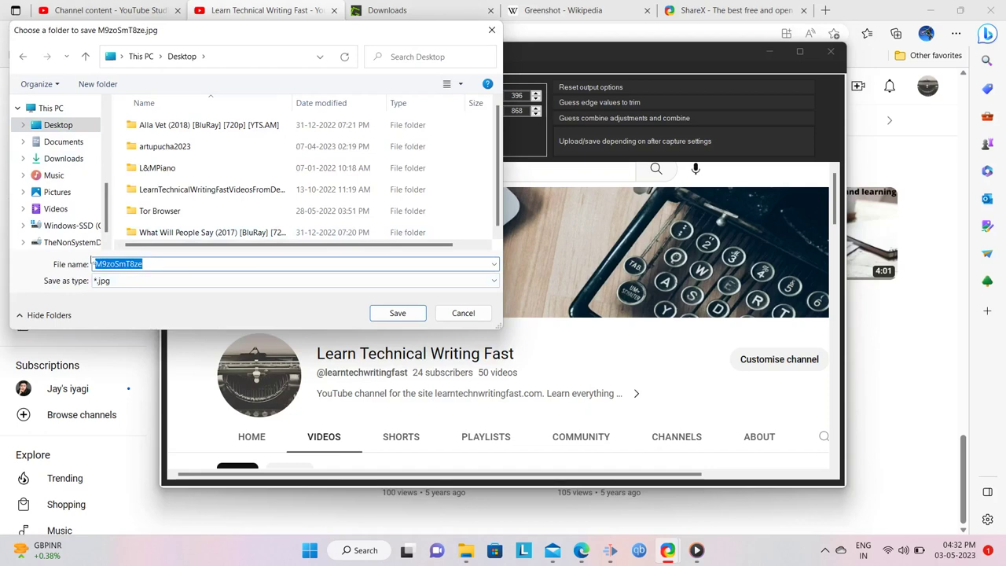
type("My")
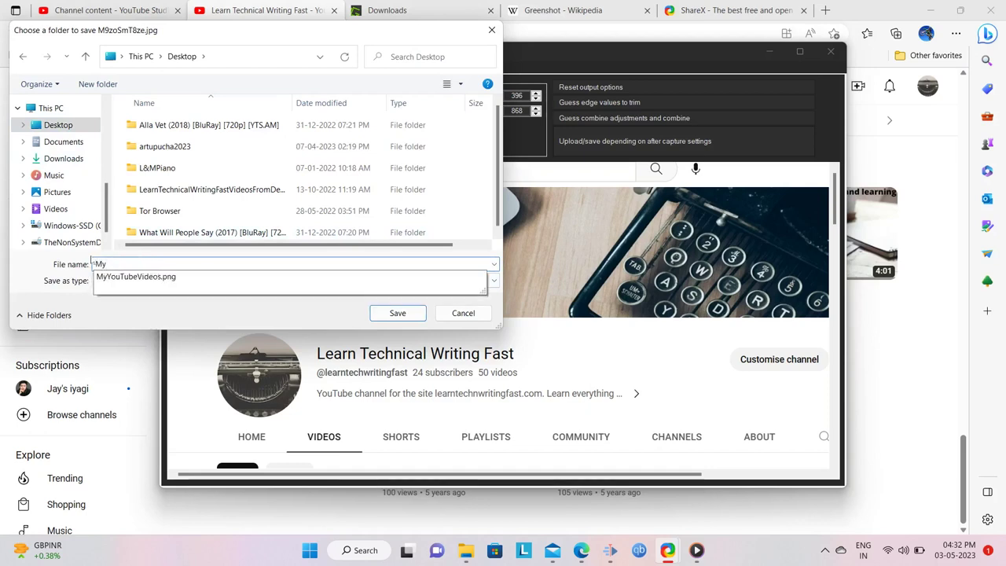
key("Down")
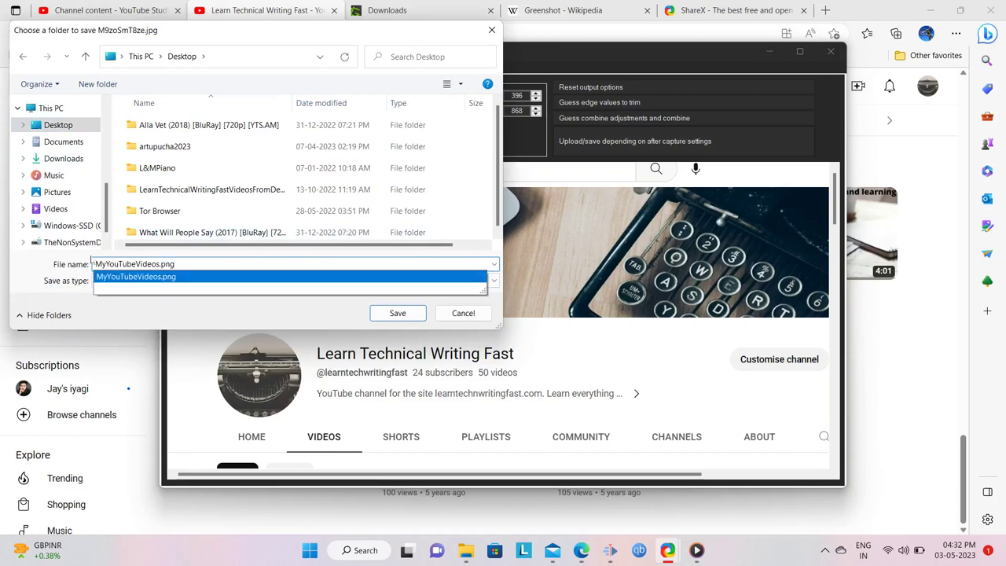
key("BackSpace")
key("BackSpace")
key("BackSpace")
key("BackSpace")
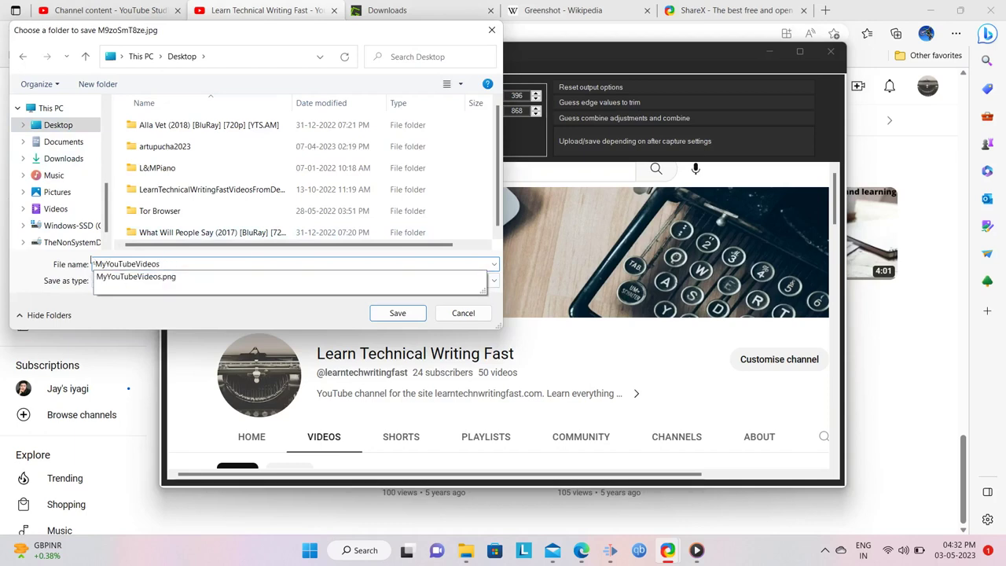
left_click(397, 313)
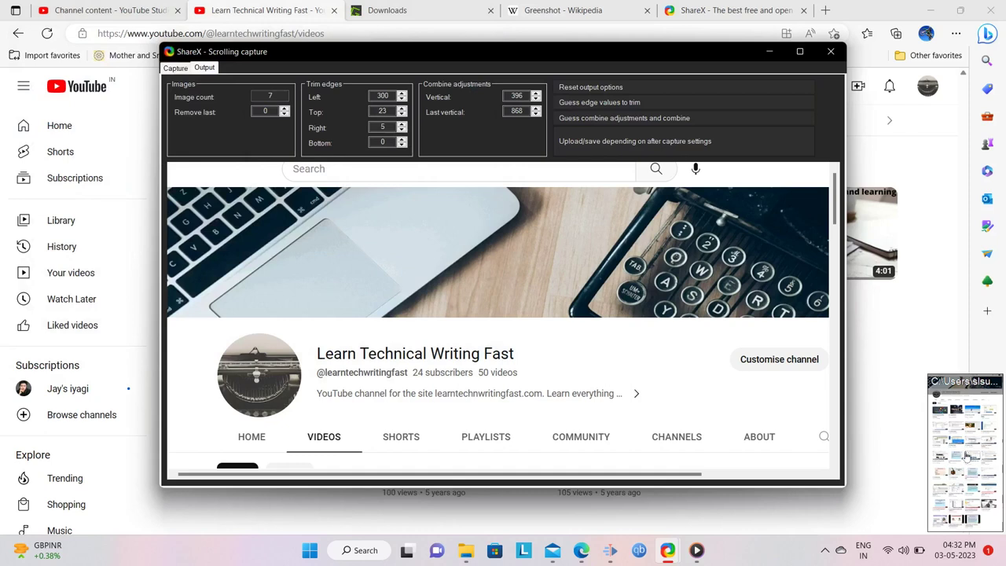
Open the saved MyYouTubeVideos.jpg capture, enlarge it to 42%, and examine the captured page from its beginning.
left_click(967, 454)
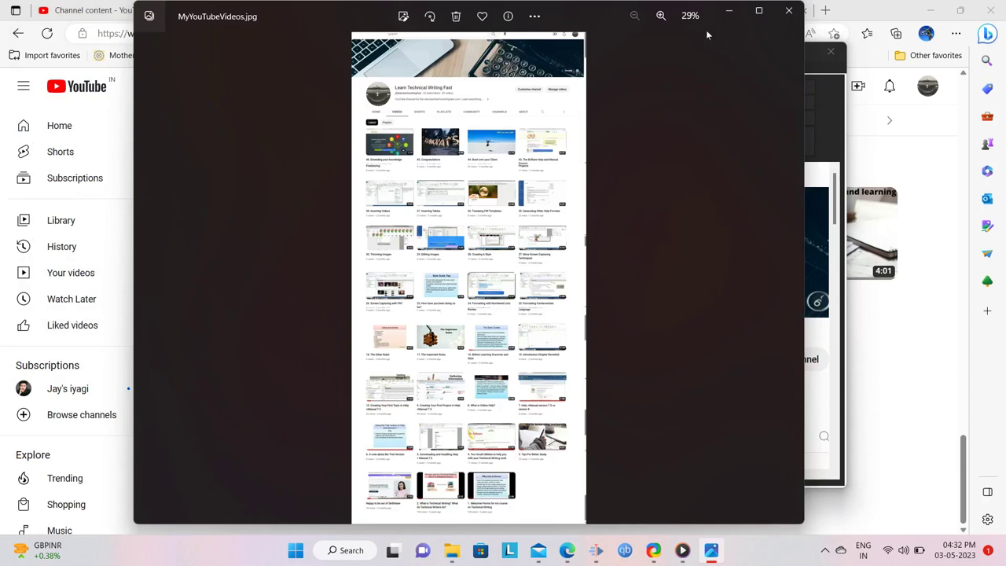
left_click(664, 15)
left_click(665, 15)
left_click(664, 16)
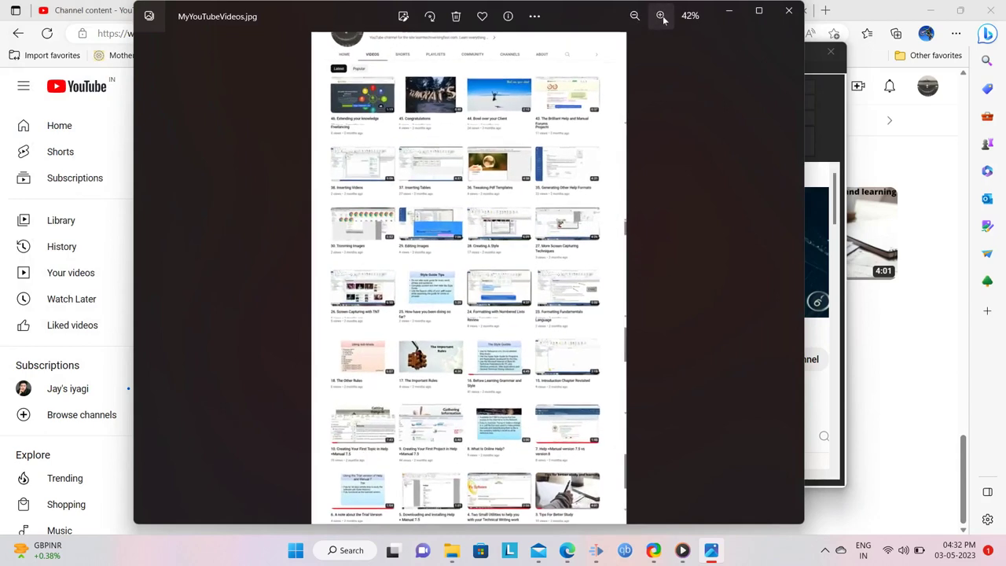
left_click_drag(529, 368, 523, 397)
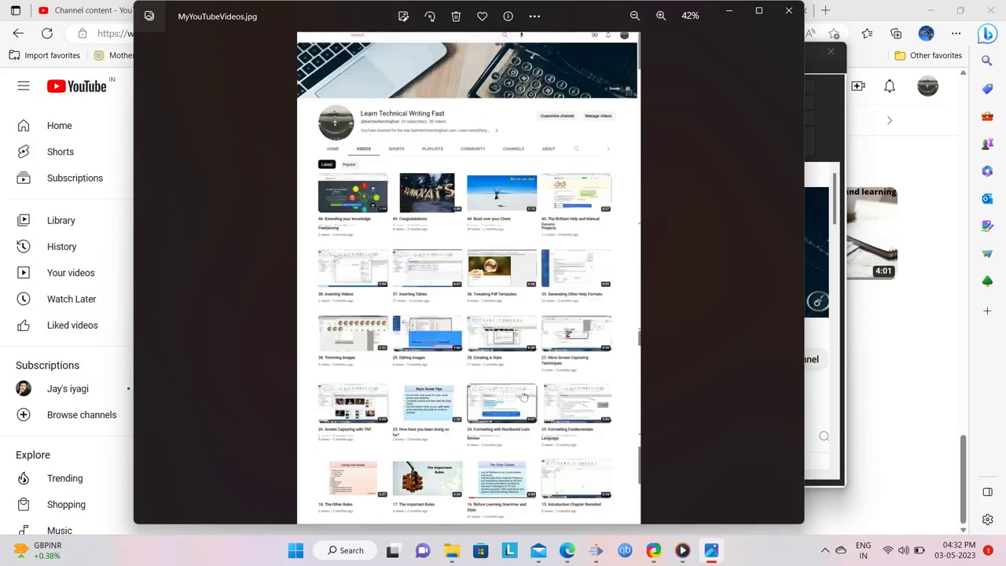
Enlarge the MyYouTubeVideos.jpg capture beyond 62% and examine the channel banner, header and first rows of videos.
left_click(660, 16)
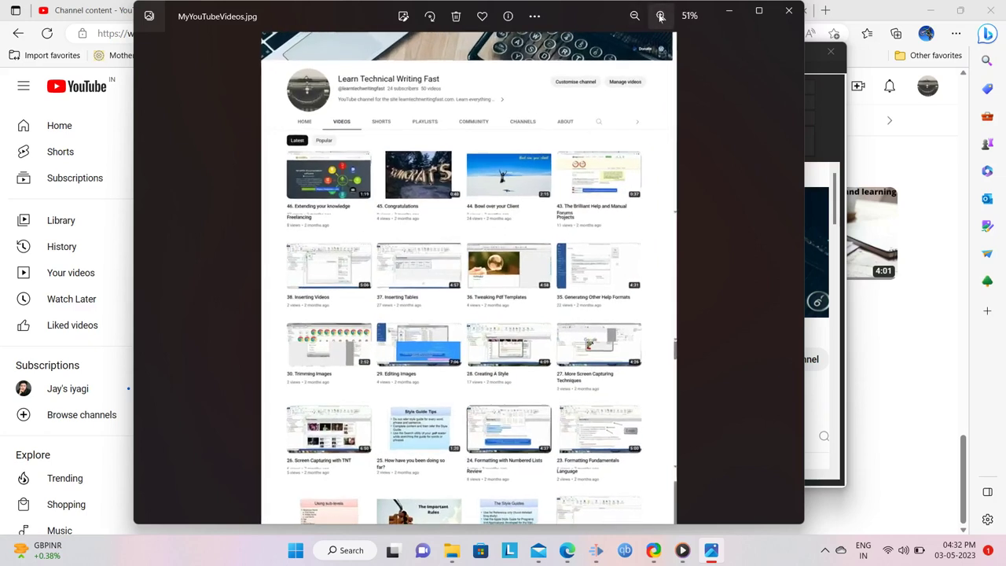
left_click(660, 16)
left_click_drag(590, 78, 591, 191)
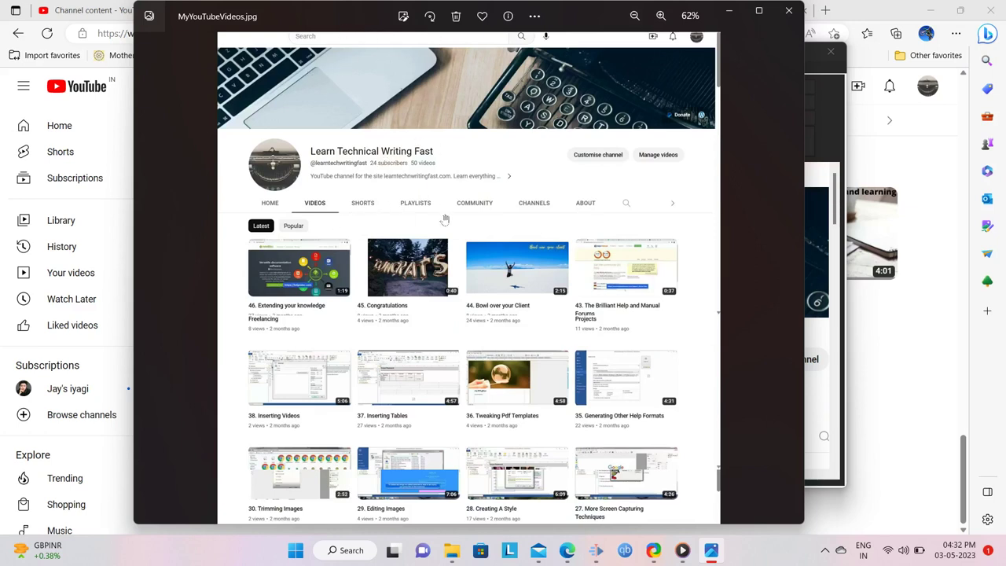
left_click(661, 15)
left_click_drag(580, 227, 577, 336)
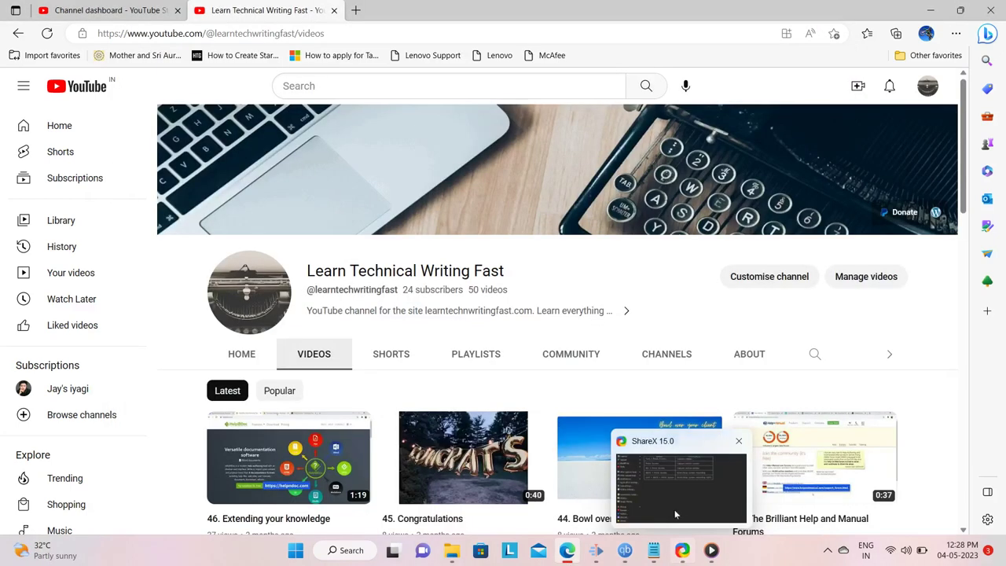
Switch to ShareX and set up a new scrolling capture targeting the YouTube channel's page area.
left_click(675, 515)
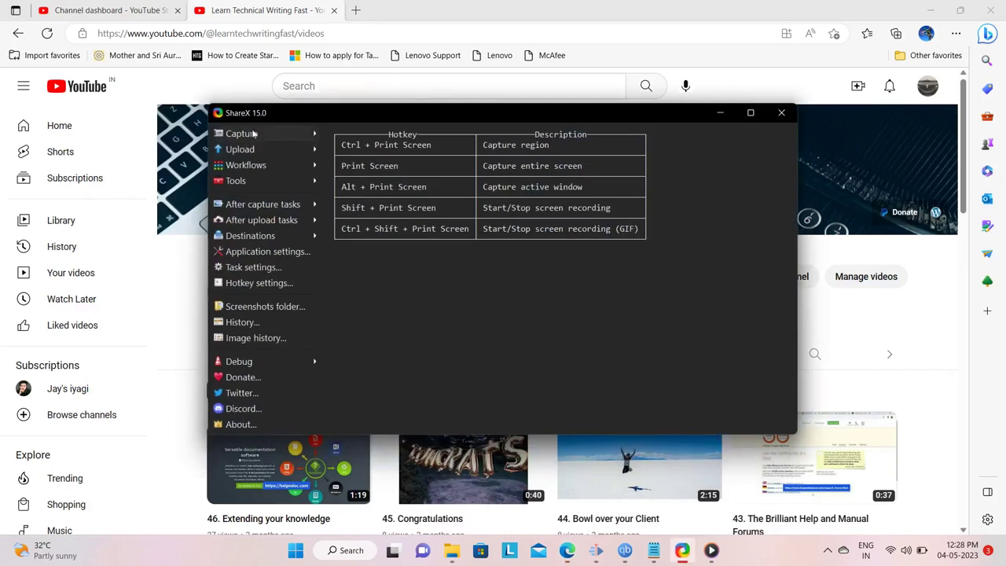
mouse_move(253, 134)
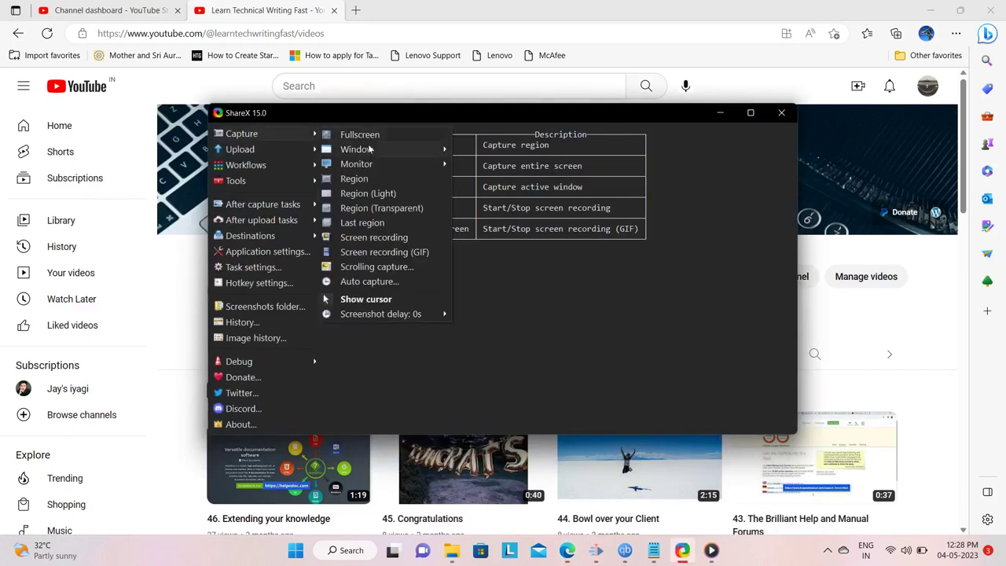
left_click(377, 267)
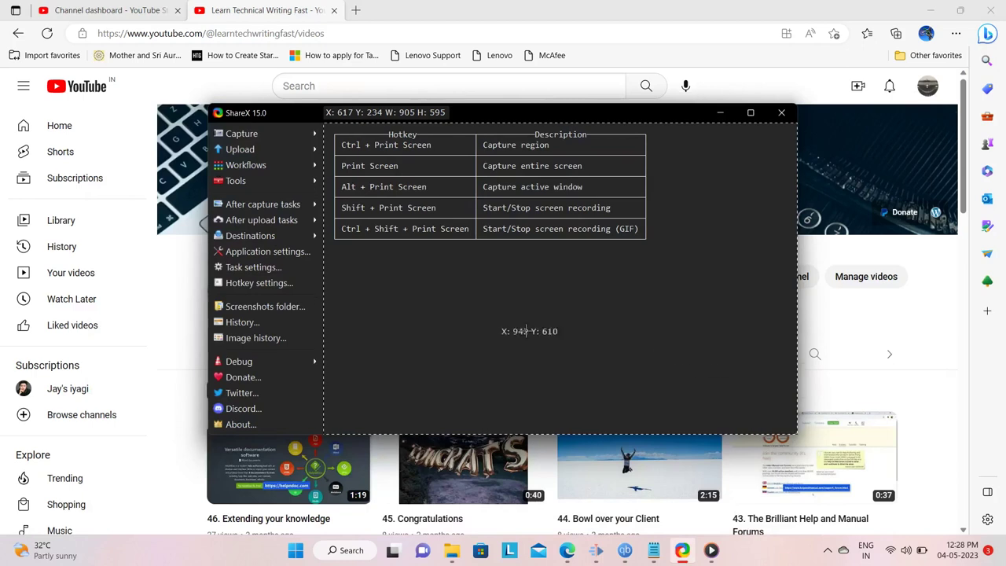
left_click(945, 260)
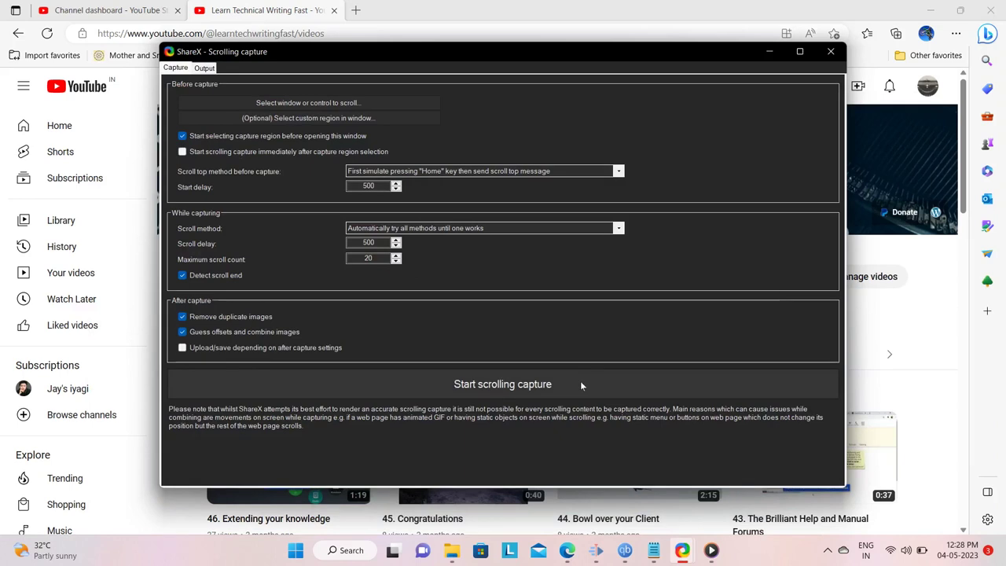
Minimize the main ShareX window so the YouTube page is unobstructed, and bring back the Scrolling capture window.
left_click(770, 52)
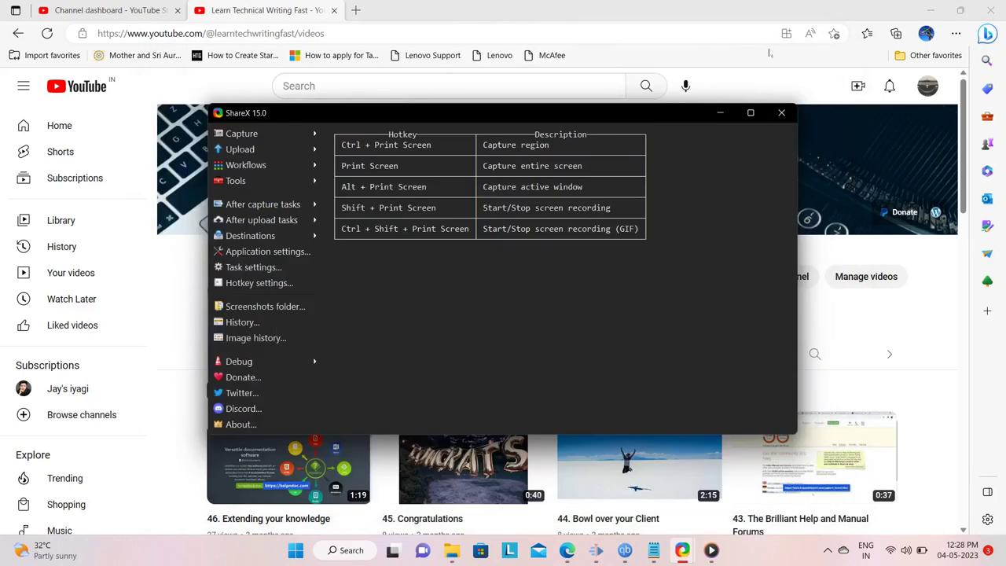
left_click(719, 115)
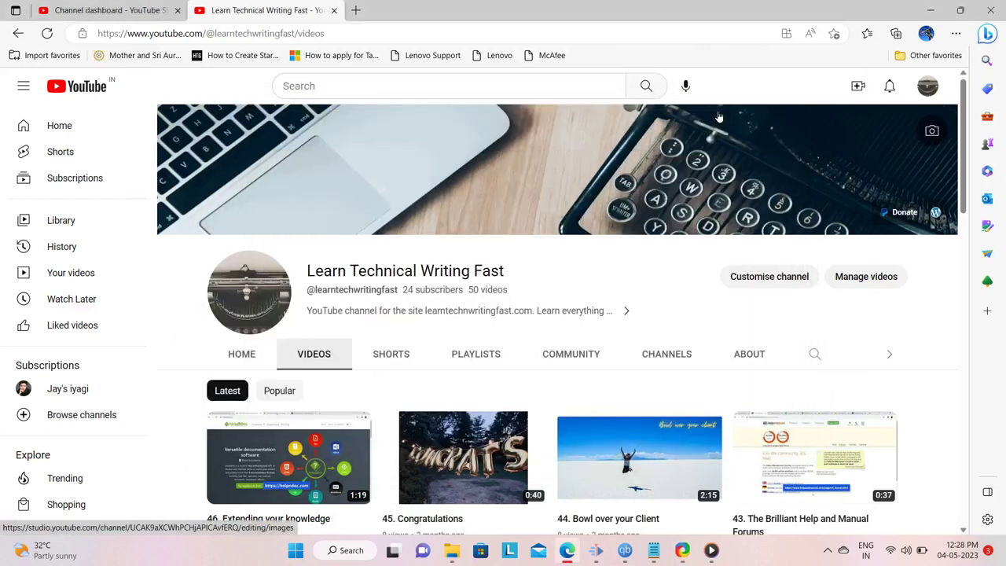
mouse_move(695, 550)
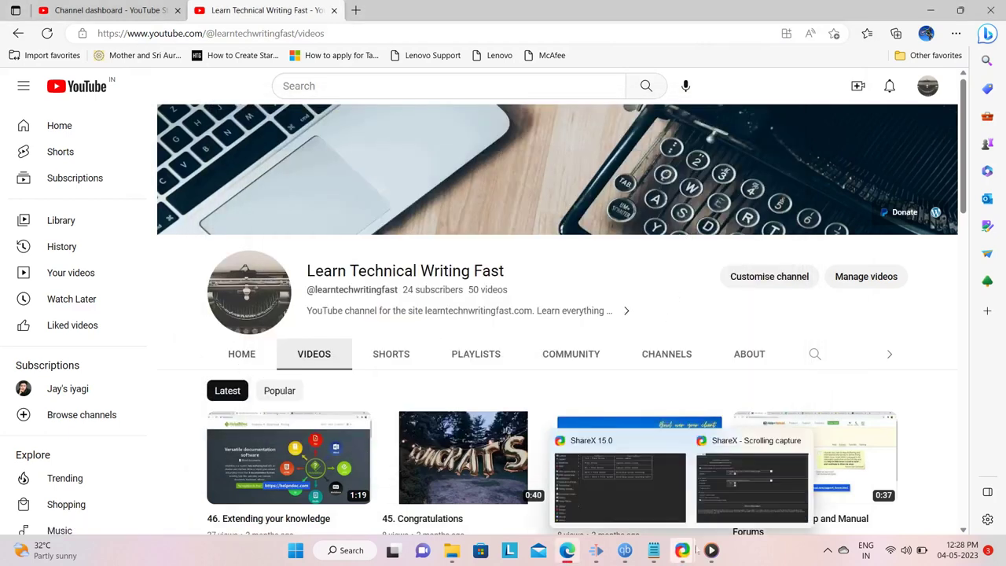
left_click(726, 497)
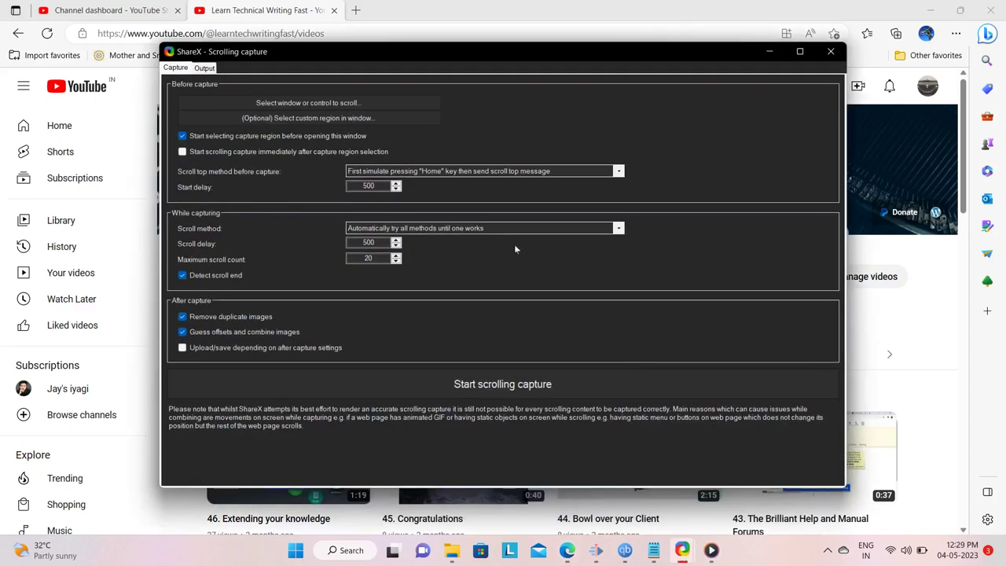
Select a custom region covering only the video list below the channel tabs and run the scrolling capture on it.
left_click(303, 118)
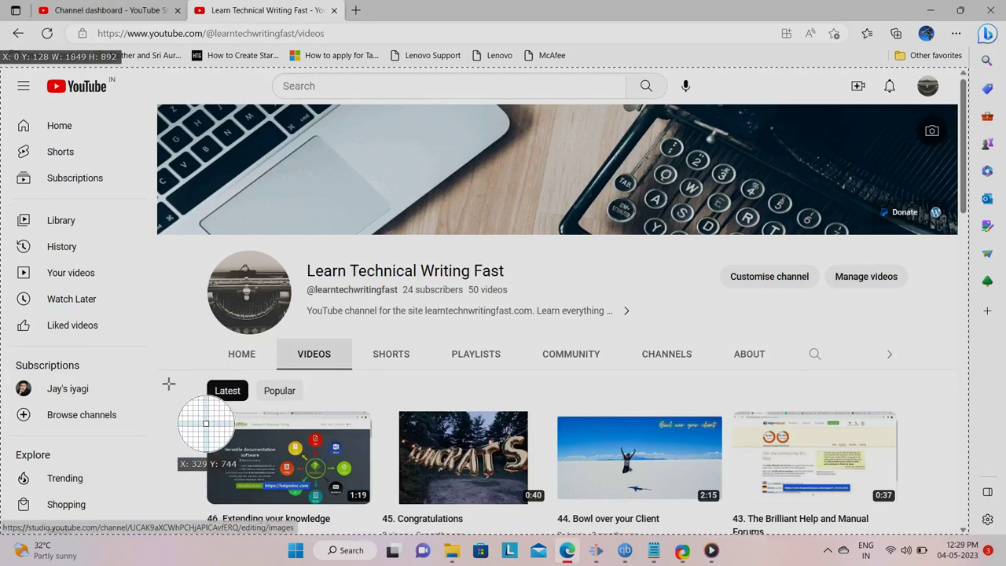
left_click_drag(177, 374, 948, 529)
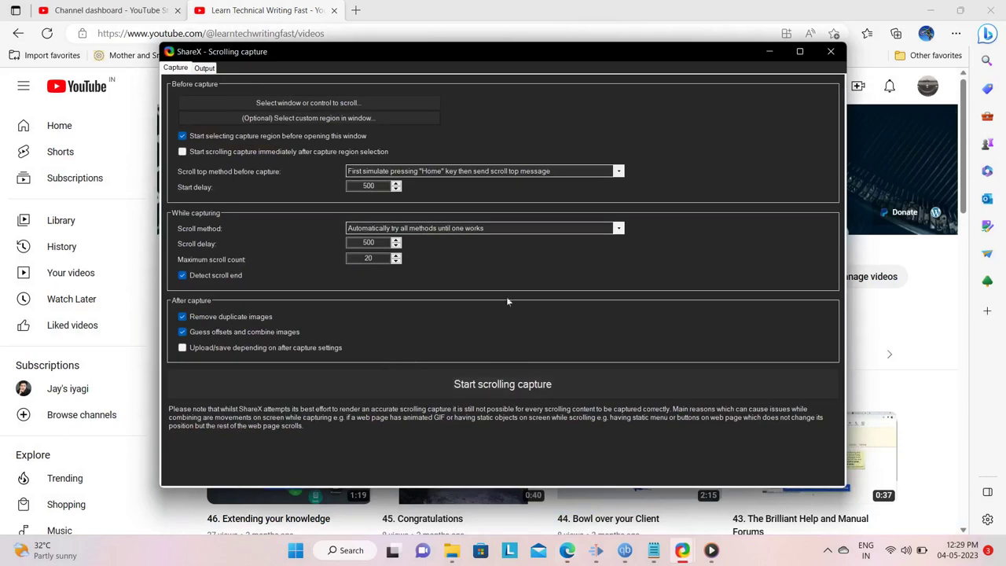
left_click(499, 388)
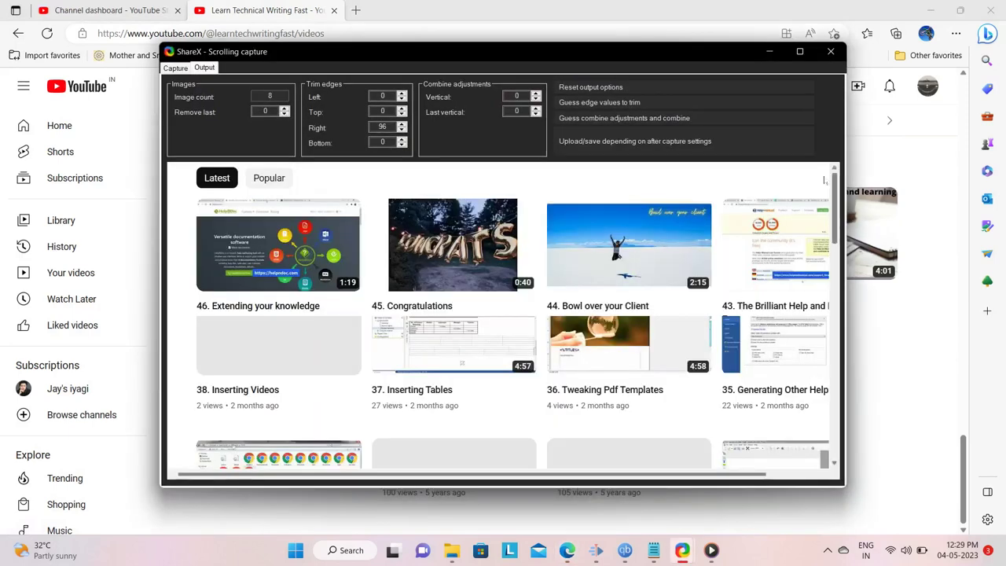
Inspect the combined output of the custom-region capture down to its end and return to its beginning.
left_click_drag(834, 206, 839, 428)
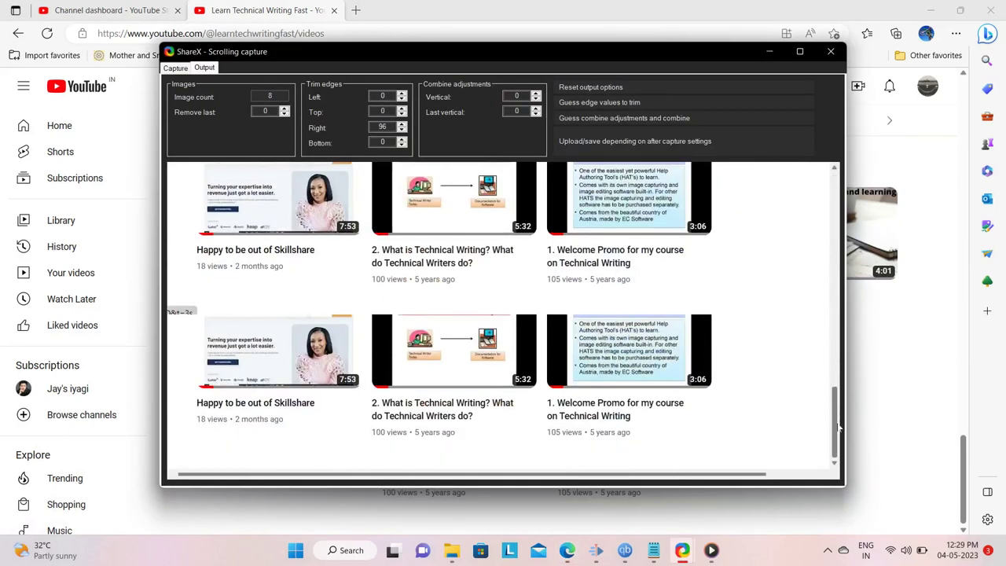
mouse_move(683, 474)
left_mouse_down()
mouse_move(735, 477)
mouse_move(685, 476)
left_mouse_up()
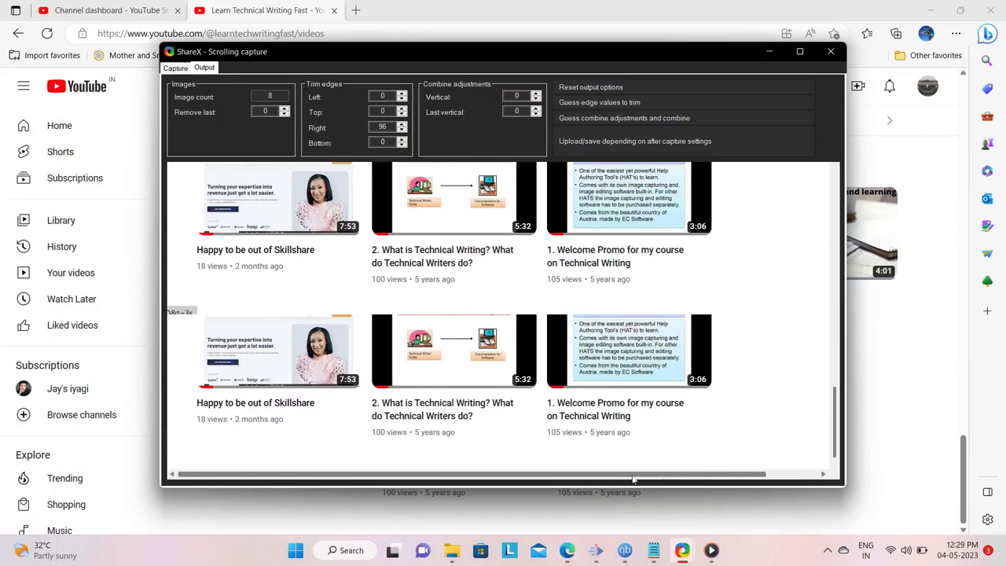
left_click_drag(837, 422, 836, 188)
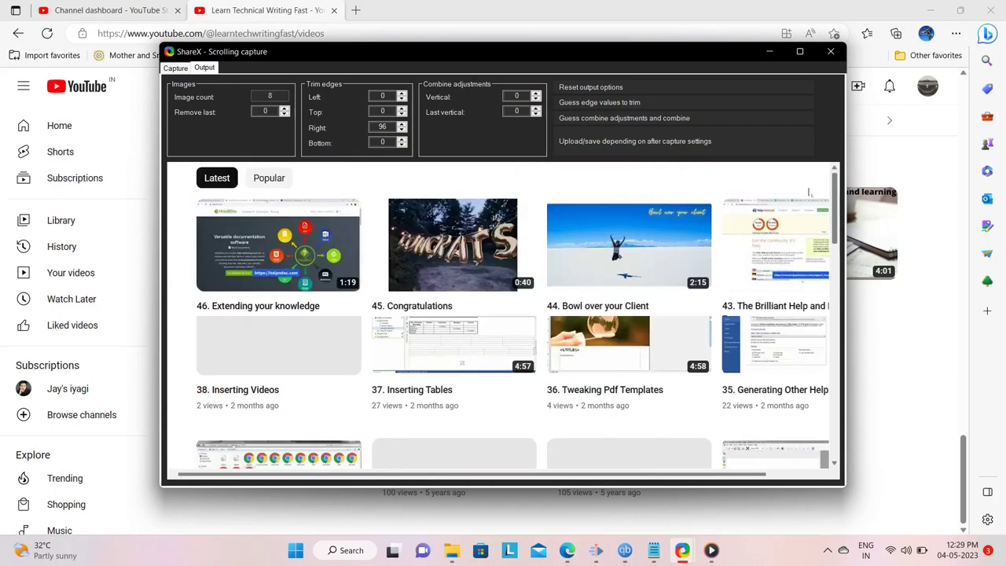
Save the custom-region capture to the Desktop as MyYouTubeVideos.jpg, replacing the existing file.
left_click(621, 139)
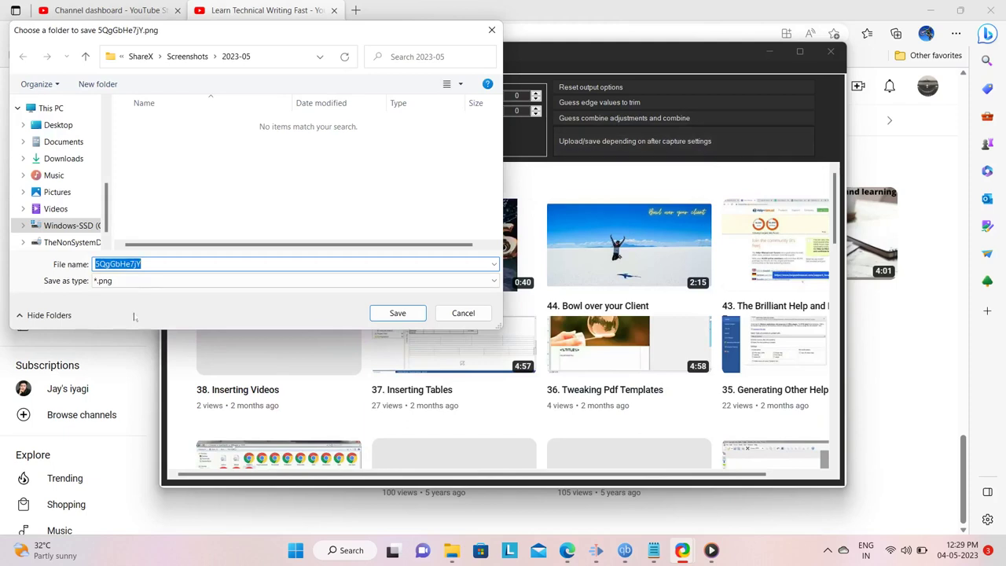
double_click(153, 265)
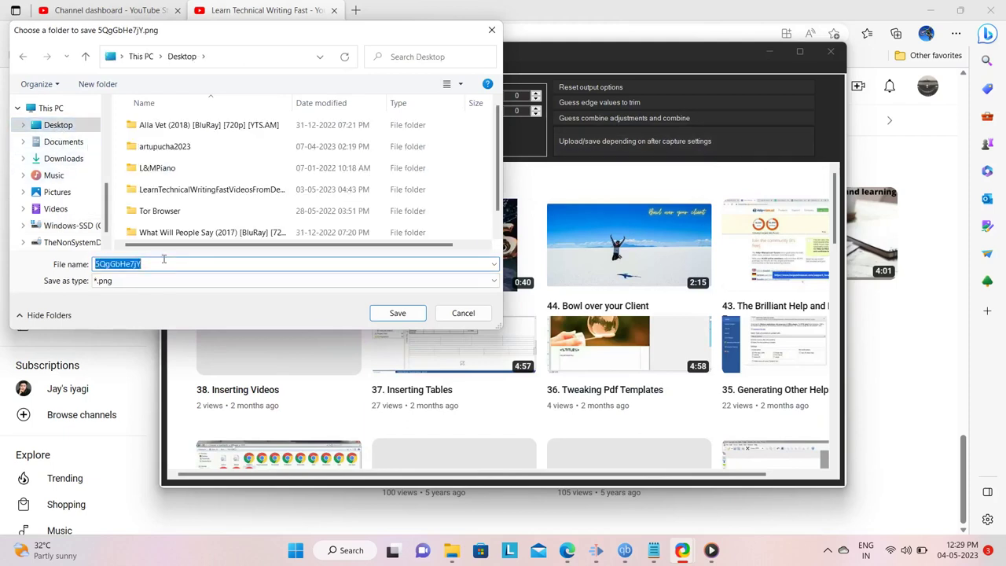
type("My")
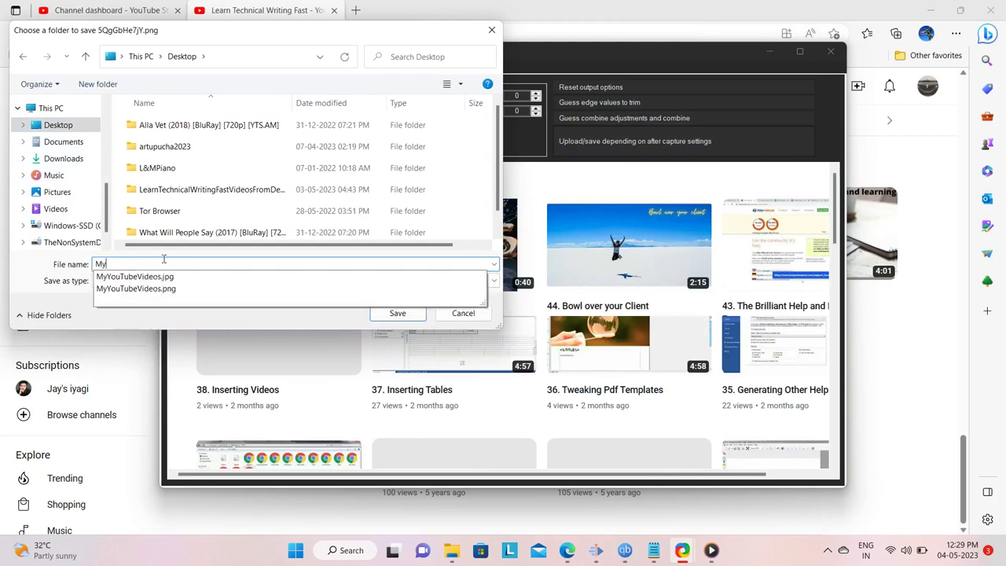
key("Down")
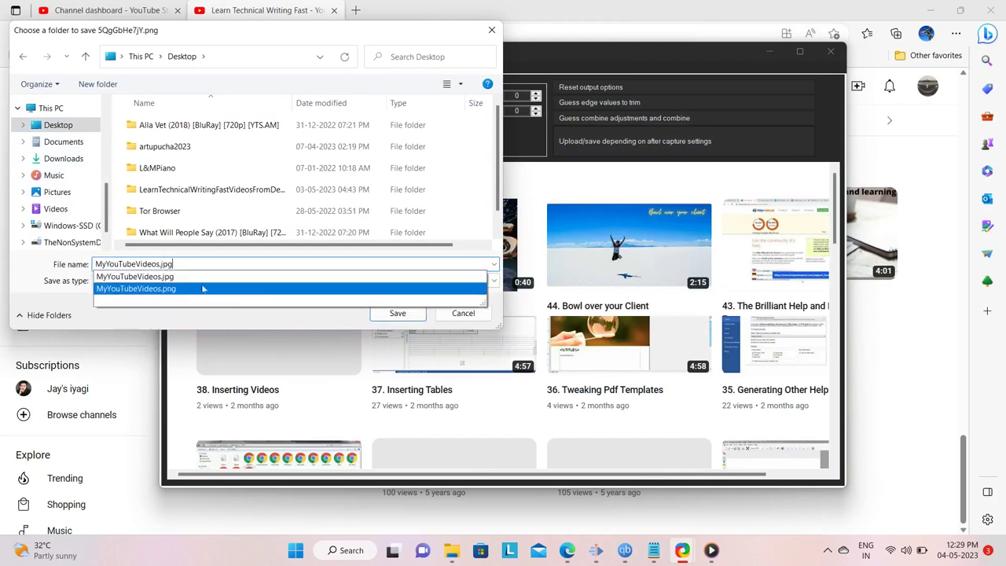
left_click(187, 275)
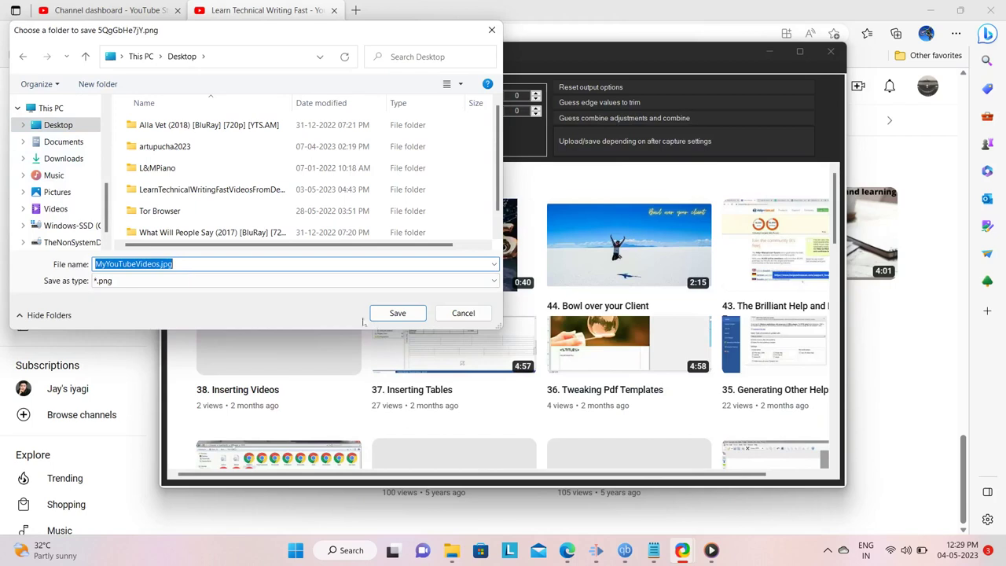
left_click(401, 317)
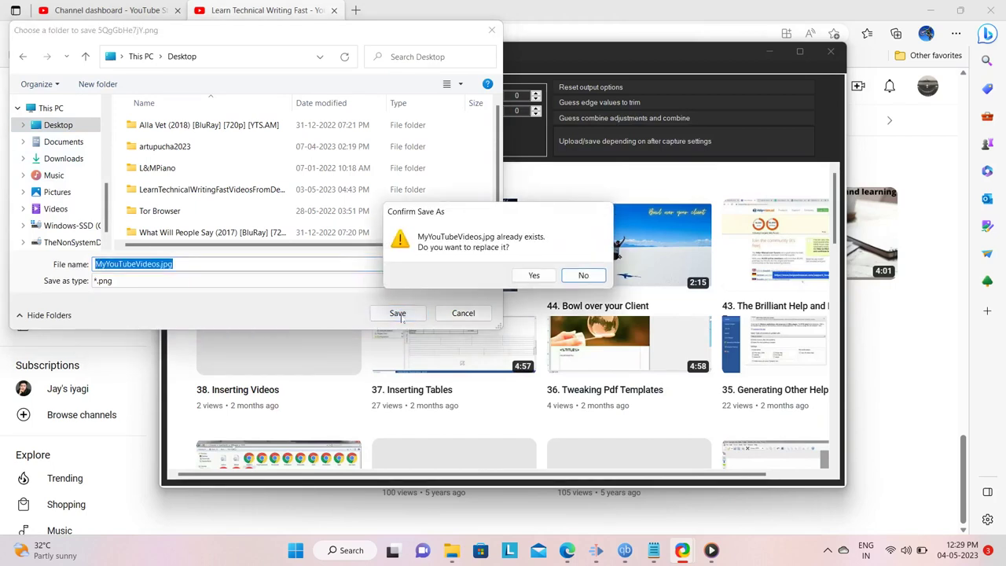
left_click(540, 278)
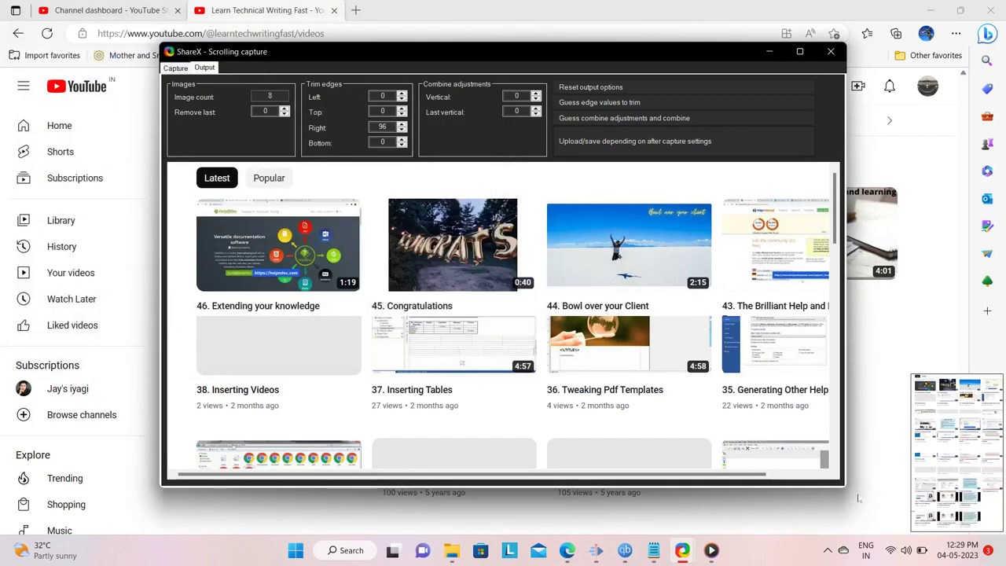
Open the newly saved MyYouTubeVideos.jpg, enlarge it to 85%, and examine the captured video list through to its end.
left_click(956, 453)
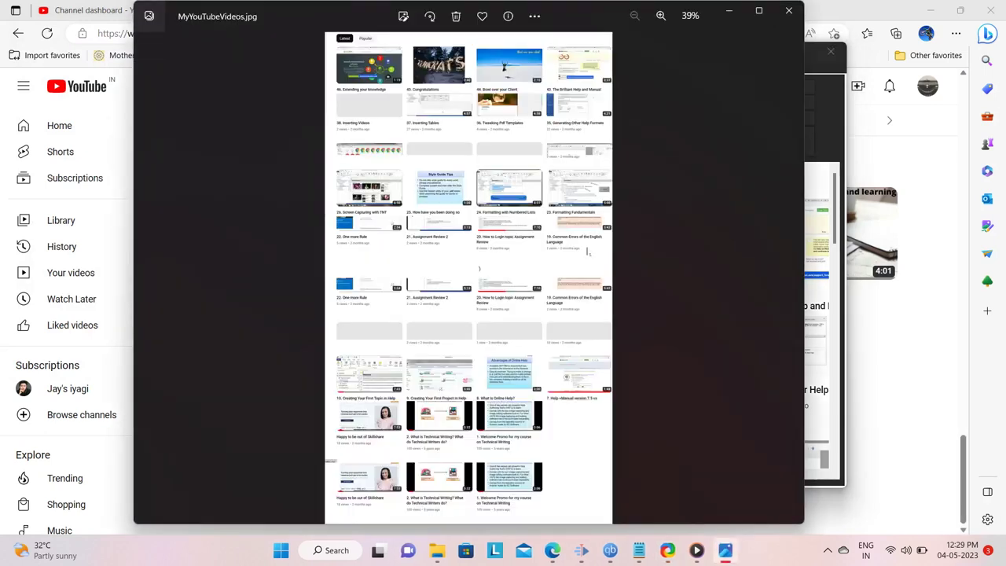
scroll(694, 257, "up", 2)
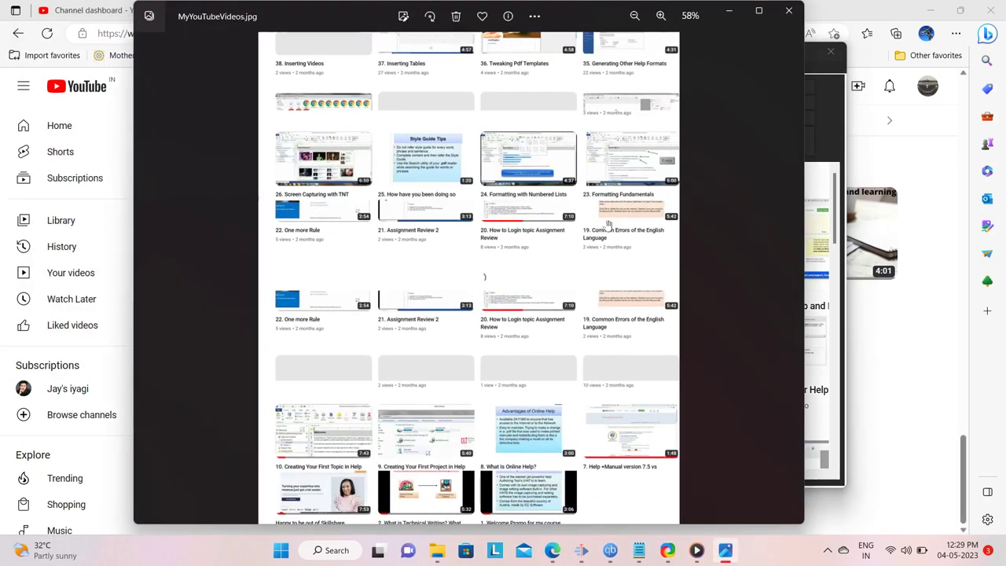
scroll(543, 445, "up", 2)
scroll(542, 444, "down", 3)
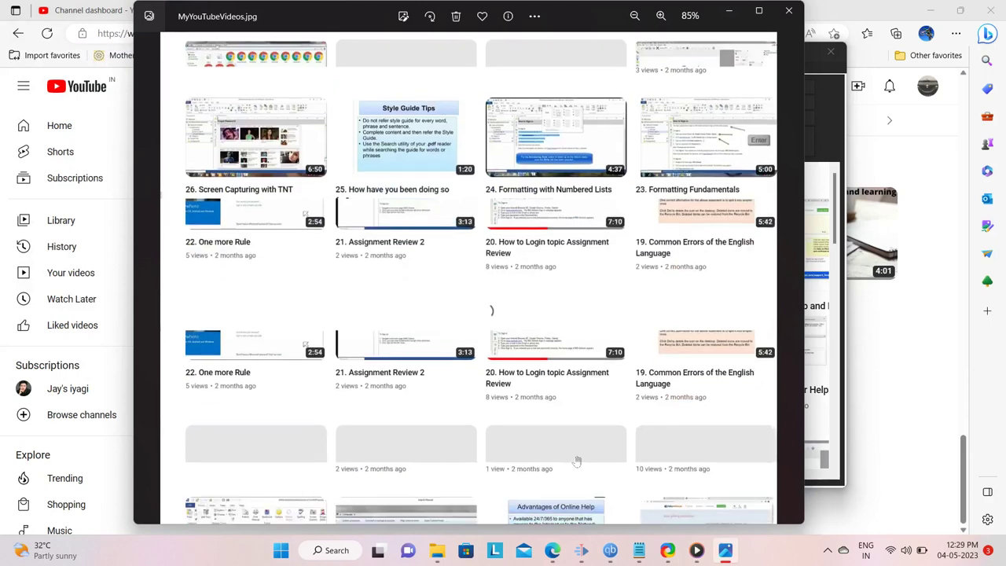
scroll(562, 425, "down", 1)
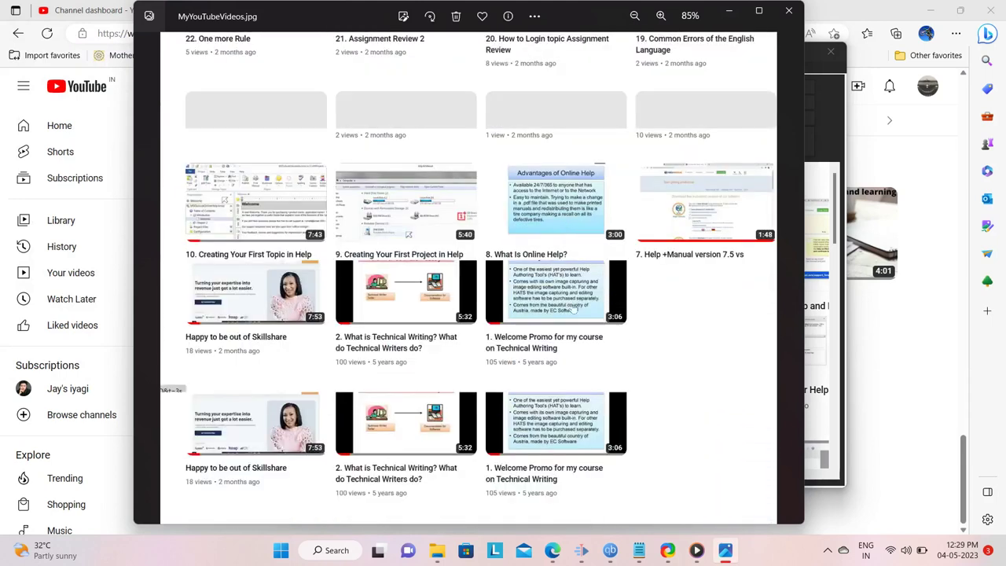
Reduce the capture's magnification to 48% and review the video list back to its first row.
left_click(634, 17)
left_click(634, 17)
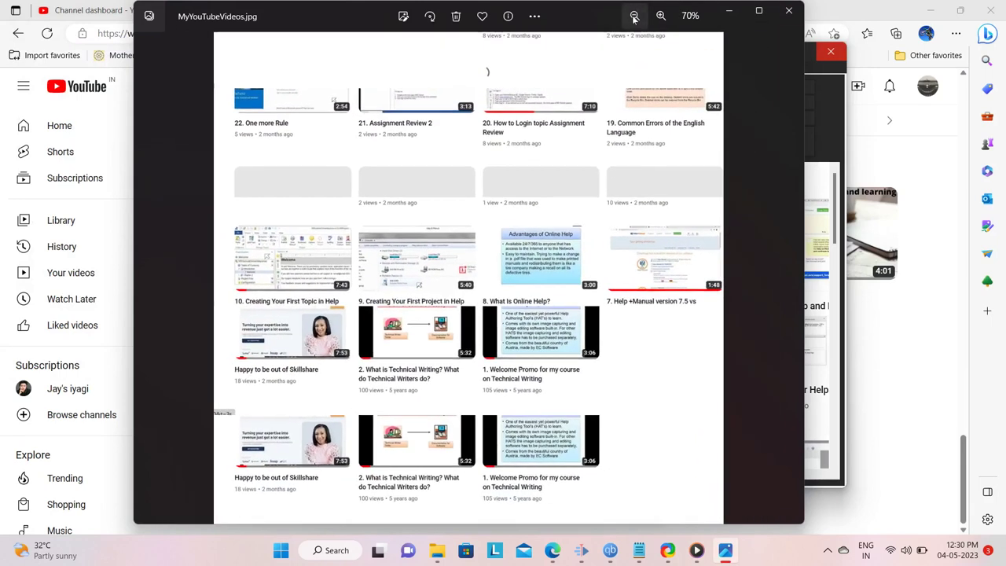
left_click(634, 17)
left_click(634, 17)
left_click(634, 16)
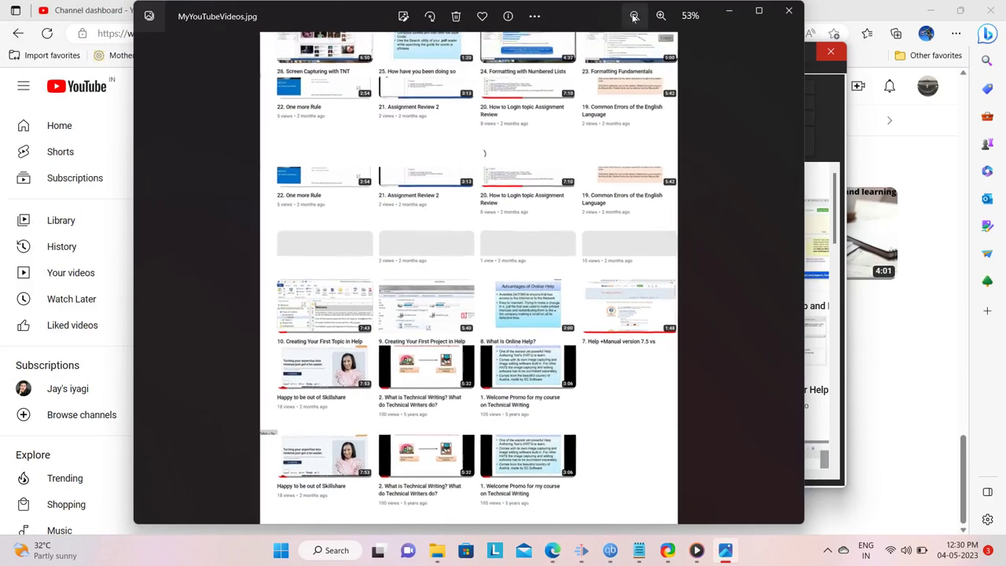
left_click(634, 16)
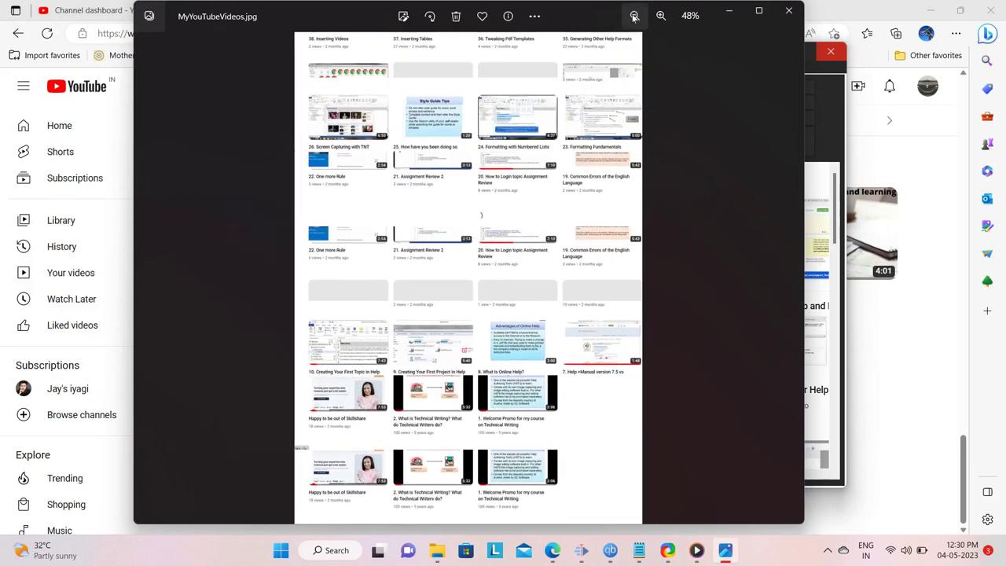
left_click(634, 16)
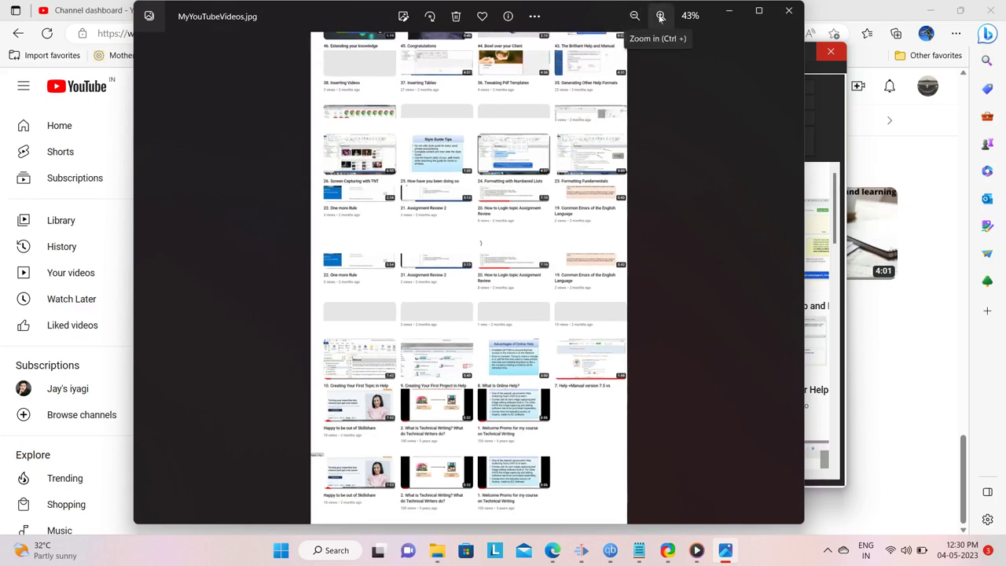
left_click(660, 17)
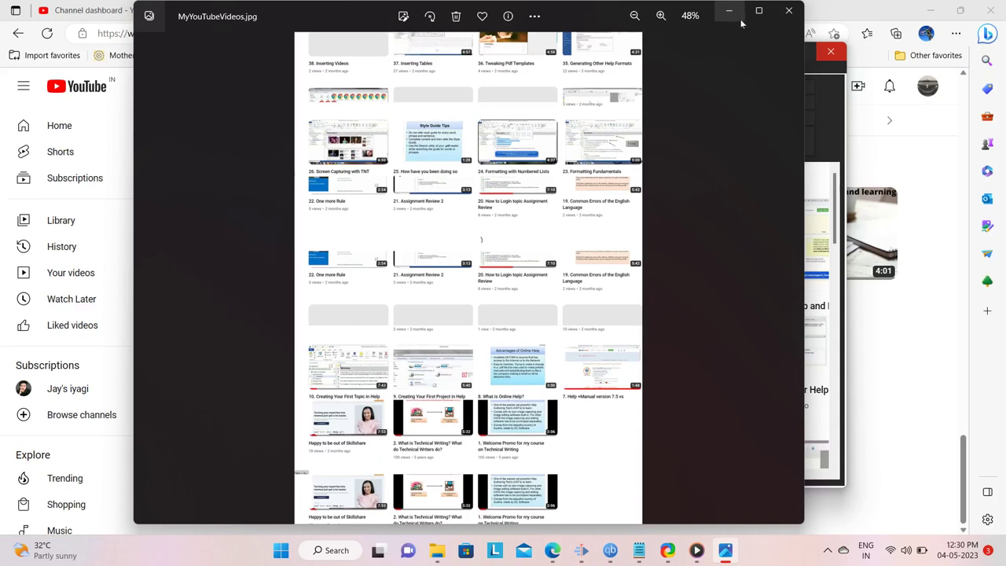
scroll(492, 258, "up", 1)
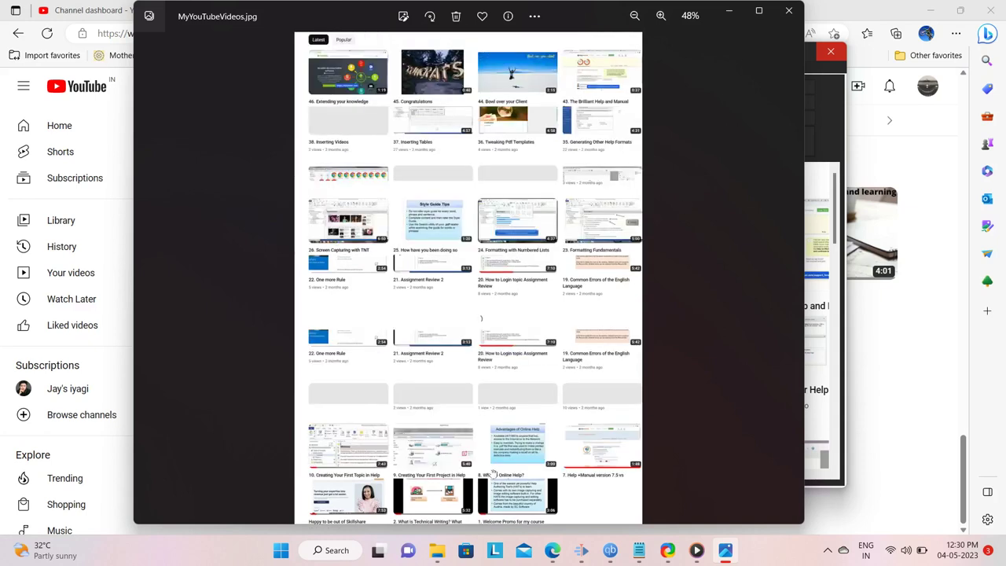